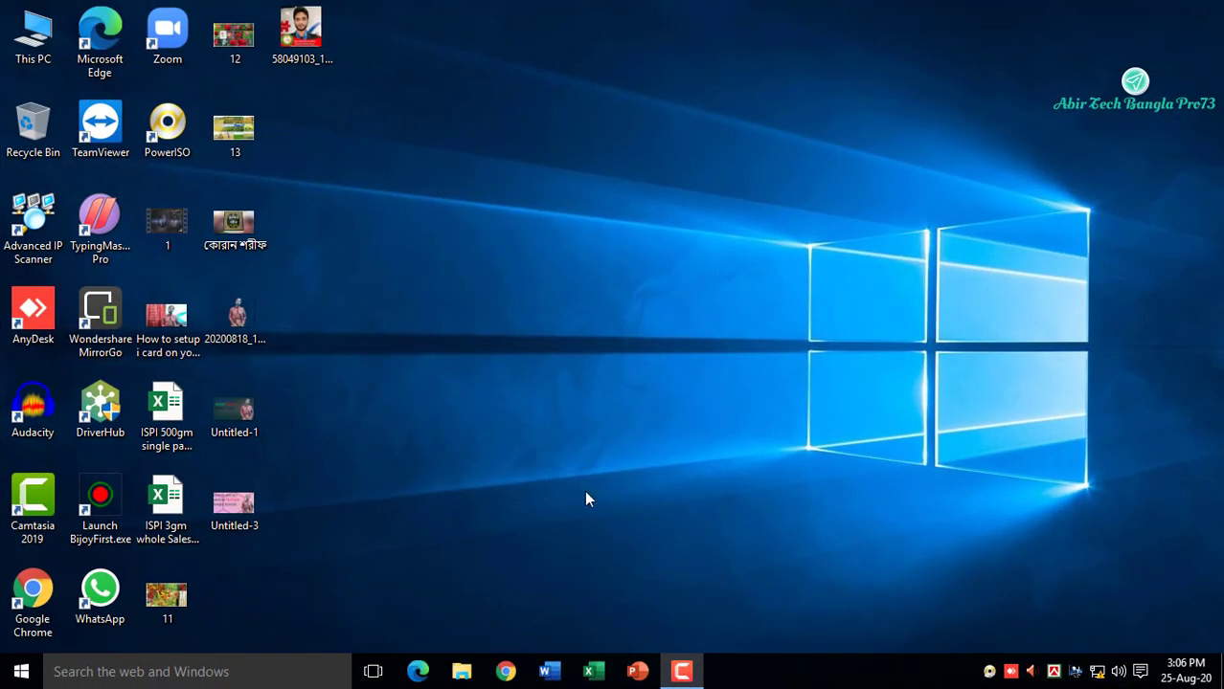
Launch Microsoft Excel from its taskbar icon
{"action": "left_click", "coordinate": [601, 670]}
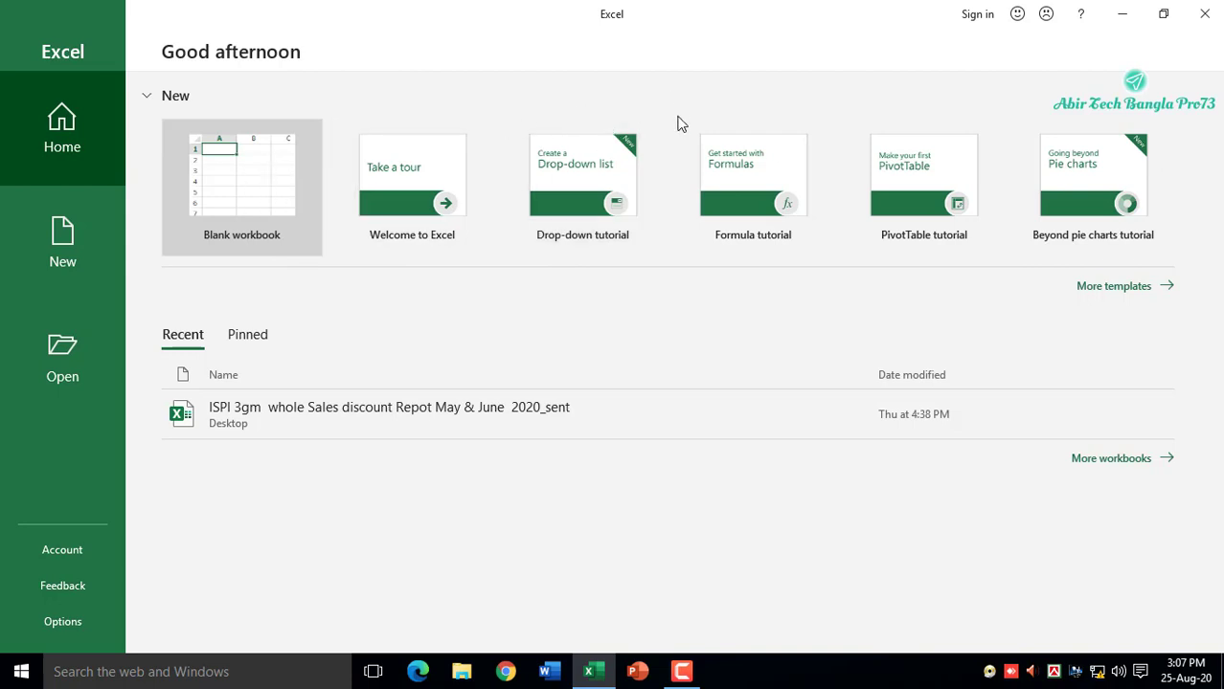
Open a new Blank workbook (Book1) from the Excel start screen
{"action": "left_click", "coordinate": [240, 188]}
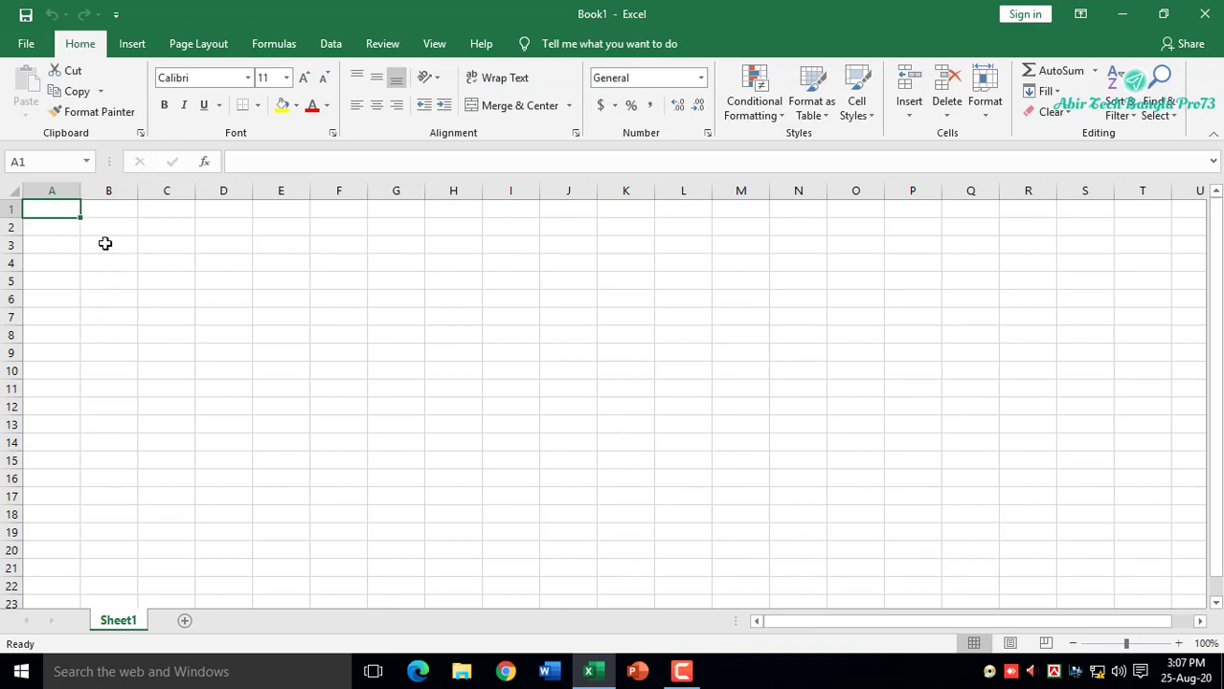
Enter 22 in B3 and 22 in C3
{"action": "left_click", "coordinate": [106, 245]}
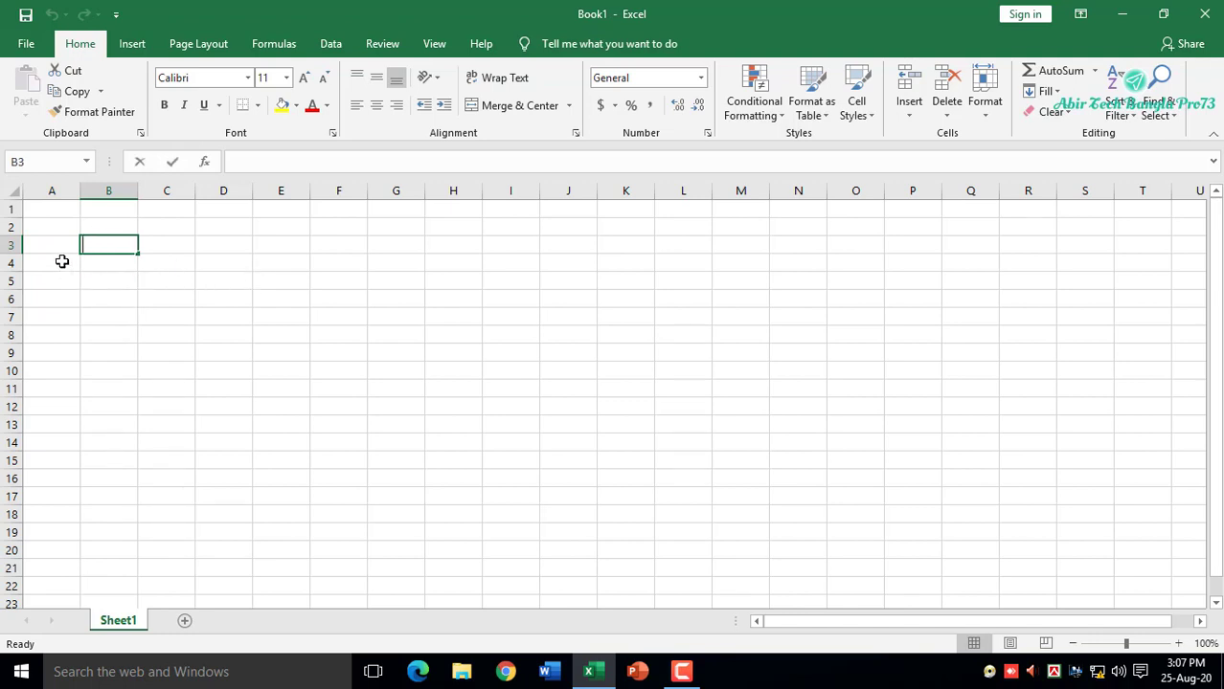
{"action": "type", "text": "22"}
{"action": "key", "text": "Tab"}
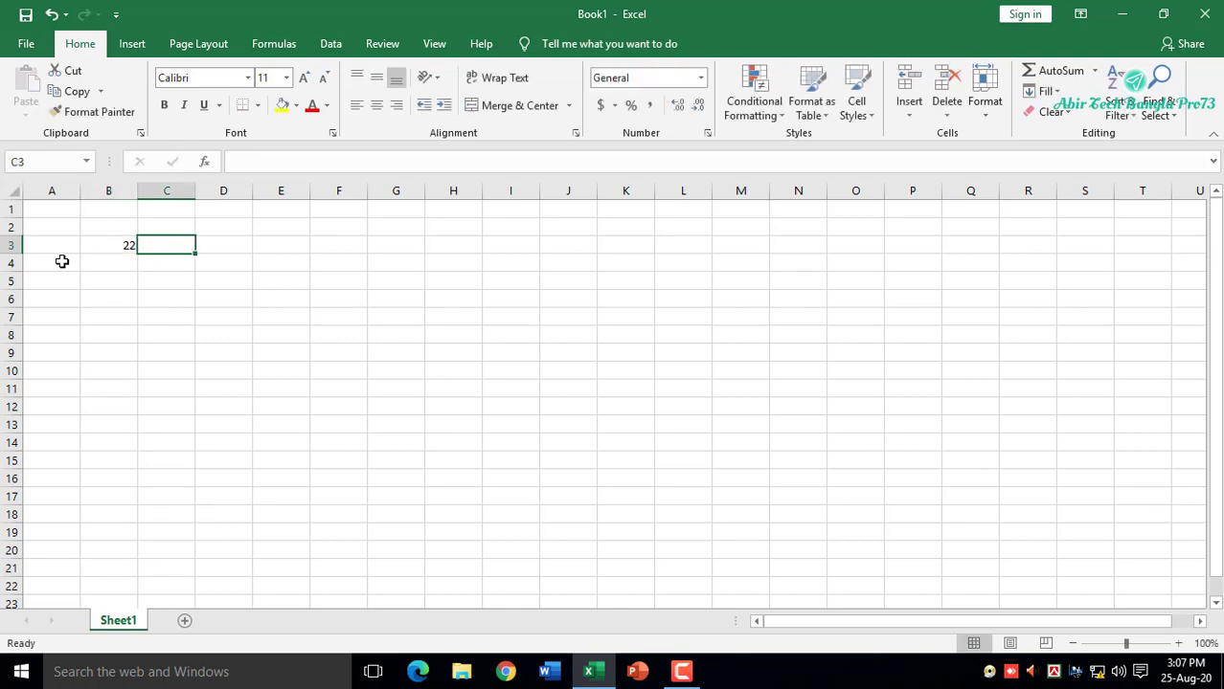
{"action": "type", "text": "22"}
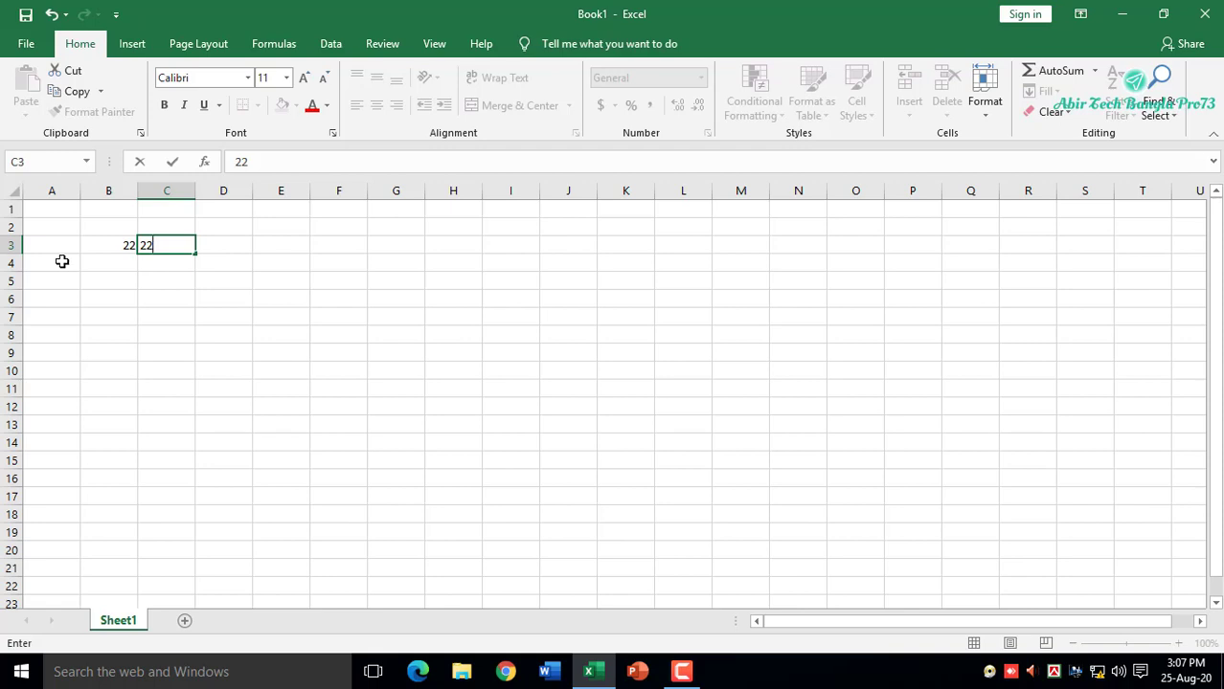
{"action": "key", "text": "Tab"}
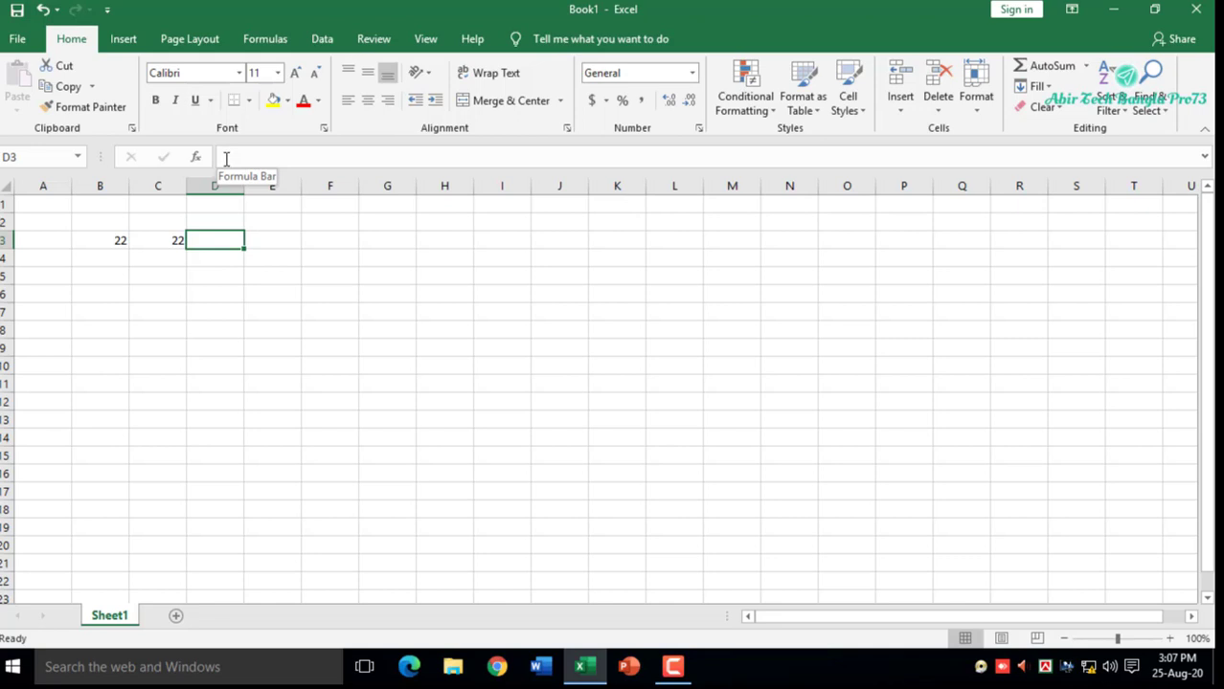
Enter =sum(B3+C3) in D3 so it shows 44
{"action": "left_click", "coordinate": [226, 158]}
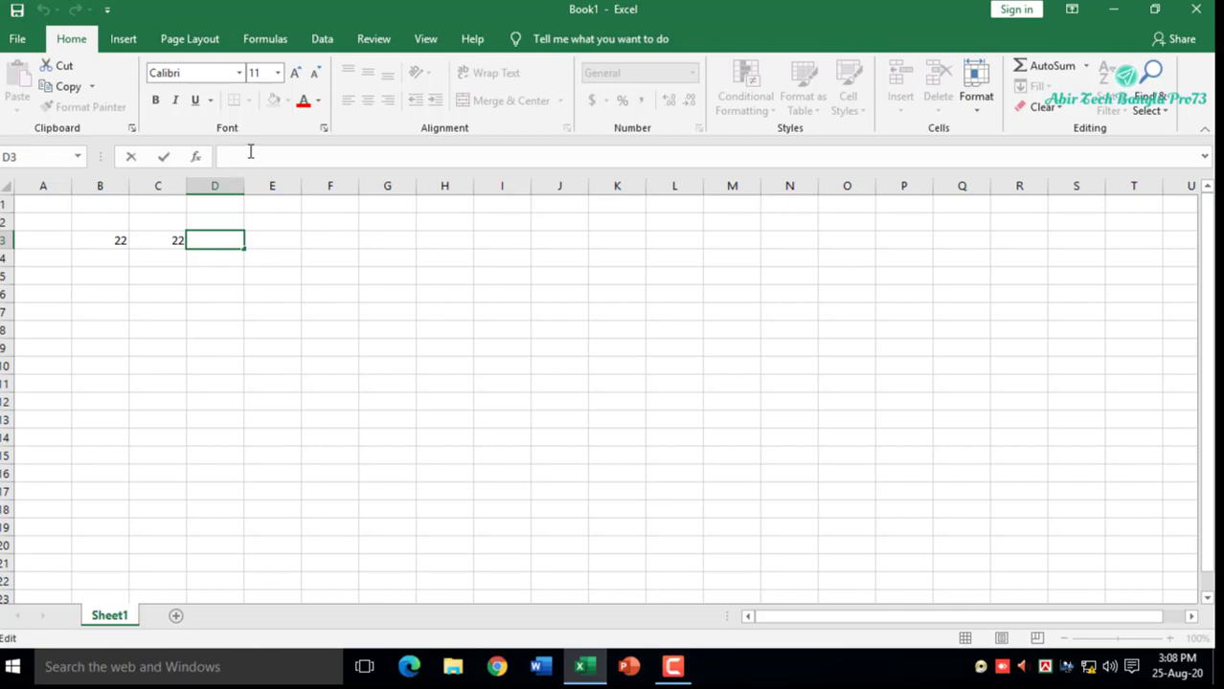
{"action": "type", "text": "="}
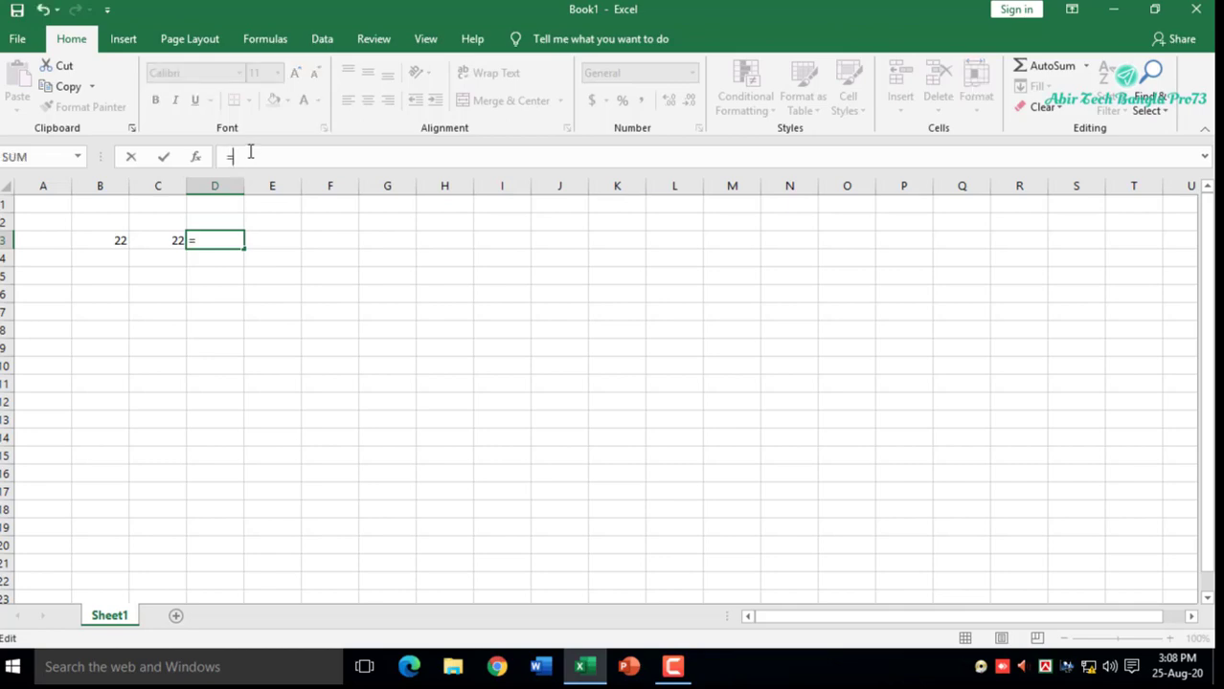
{"action": "type", "text": "sum"}
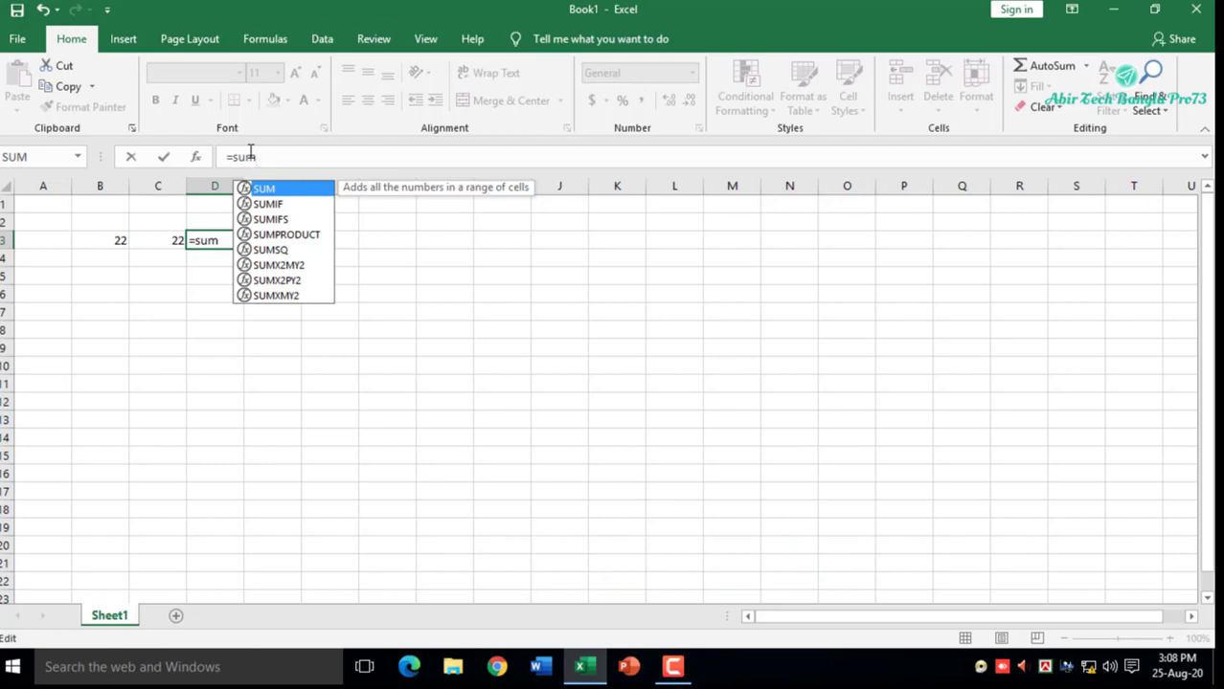
{"action": "type", "text": "("}
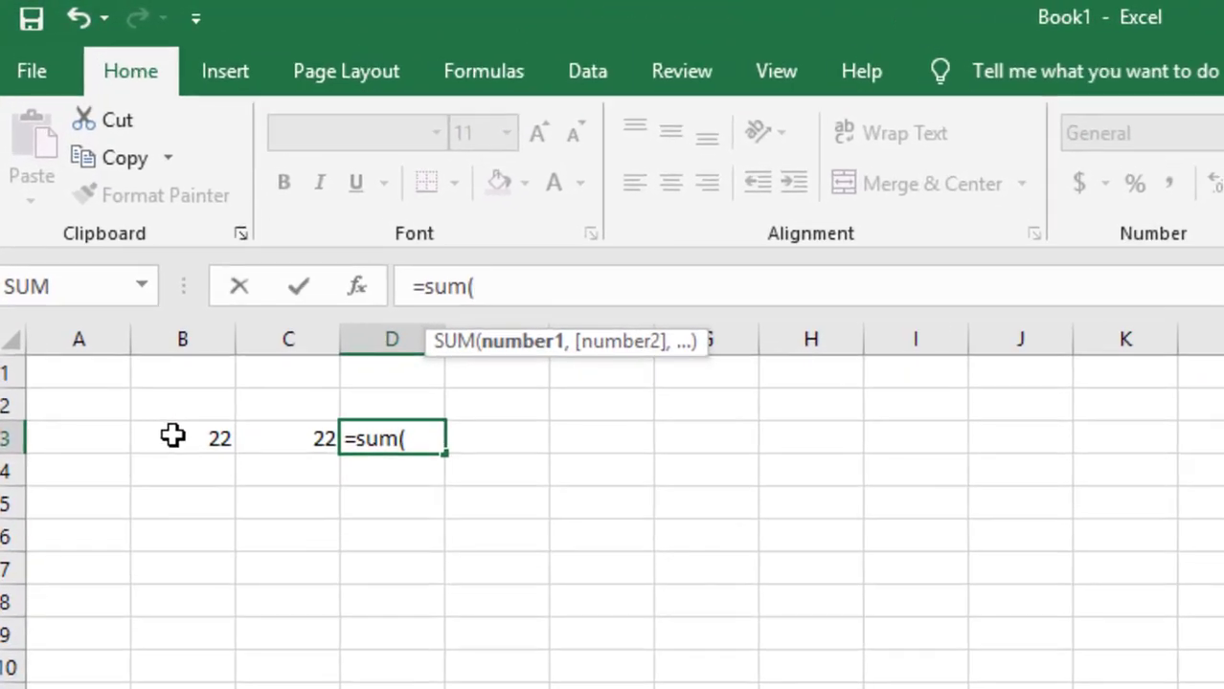
{"action": "left_click", "coordinate": [173, 435]}
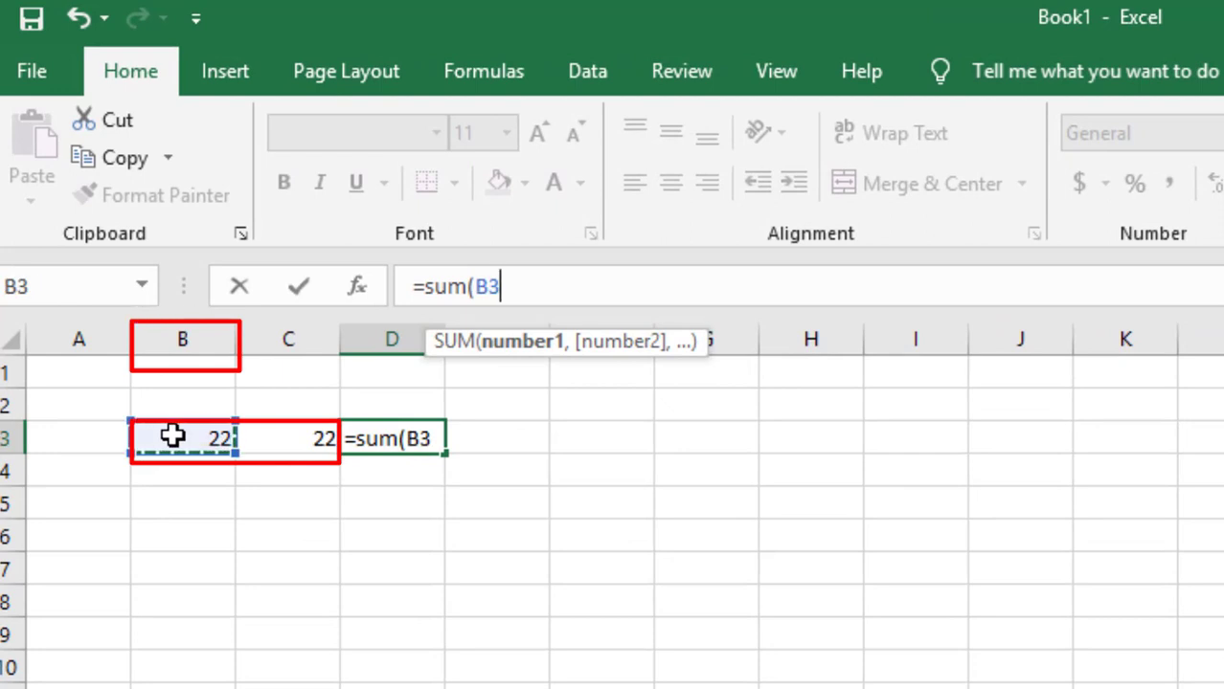
{"action": "type", "text": "+"}
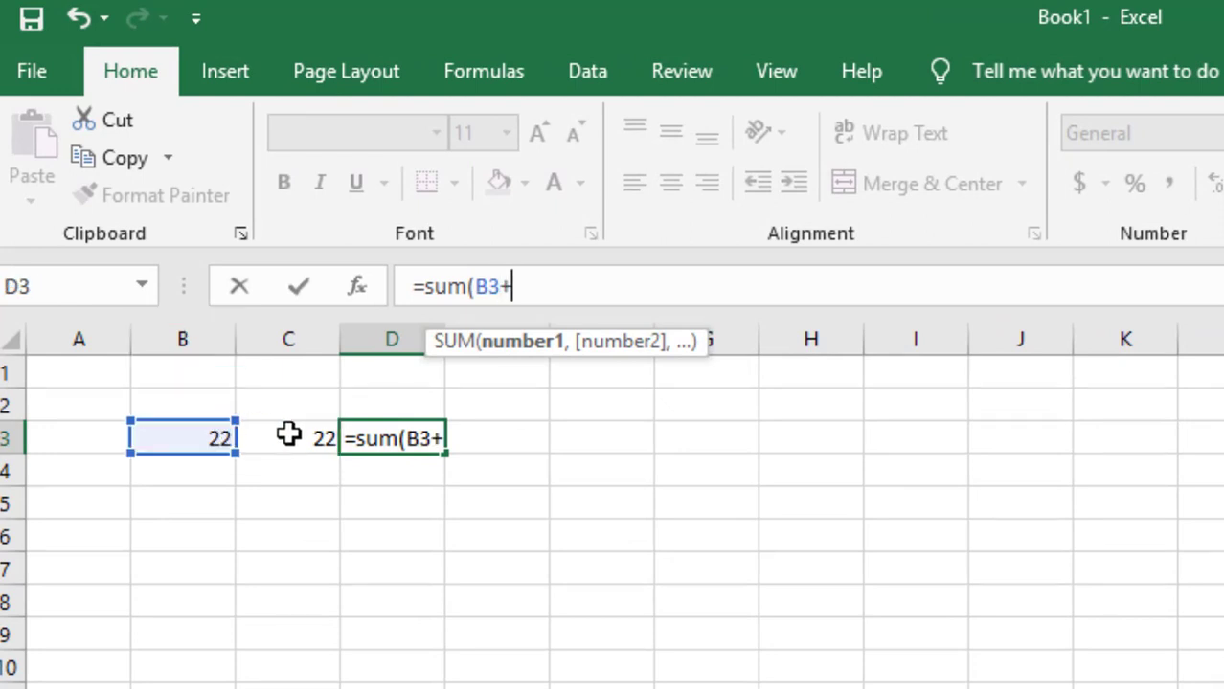
{"action": "left_click", "coordinate": [285, 436]}
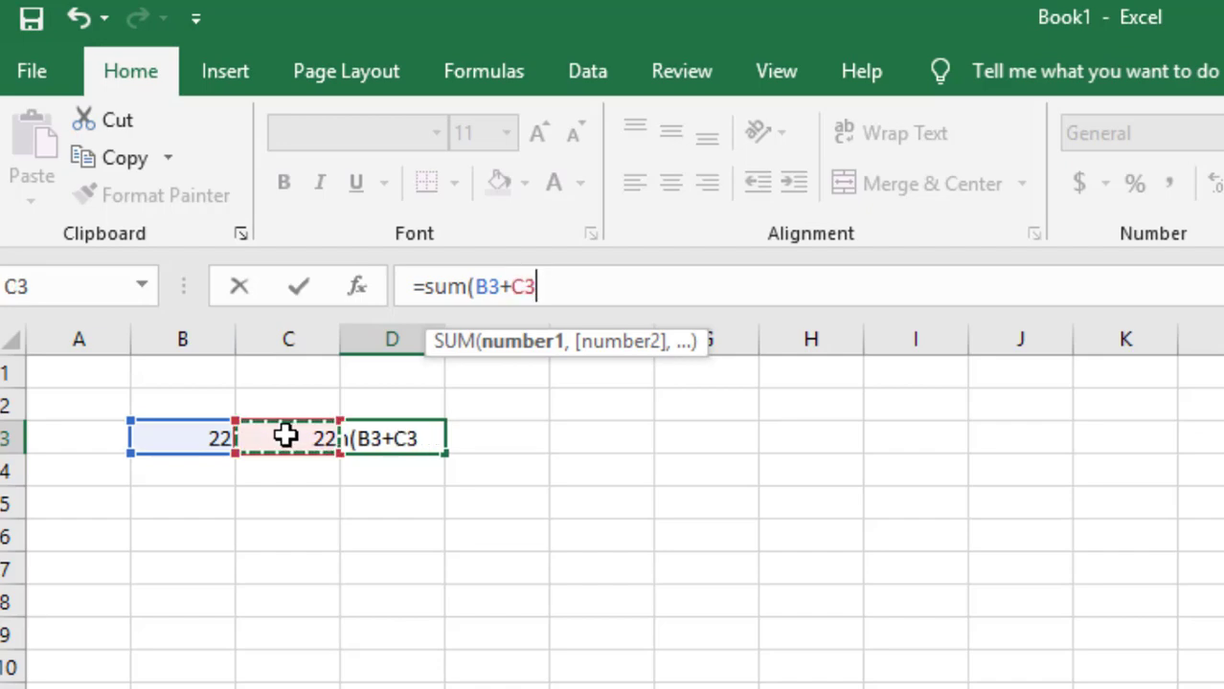
{"action": "type", "text": ")"}
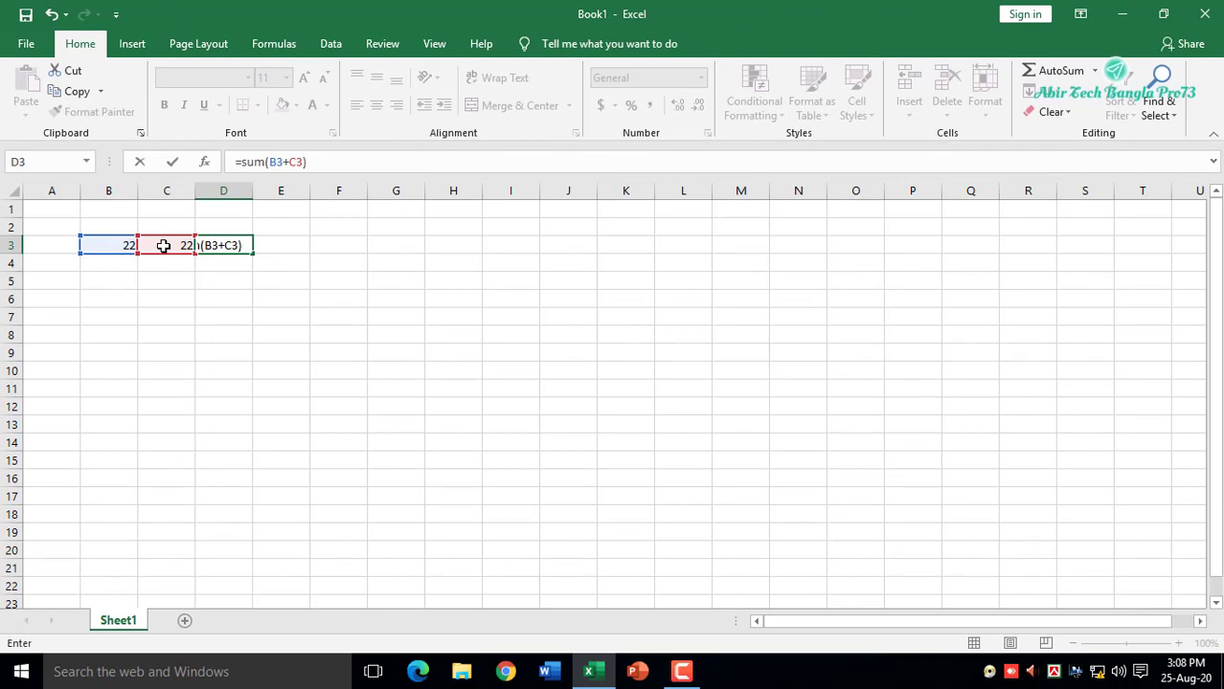
{"action": "key", "text": "Return"}
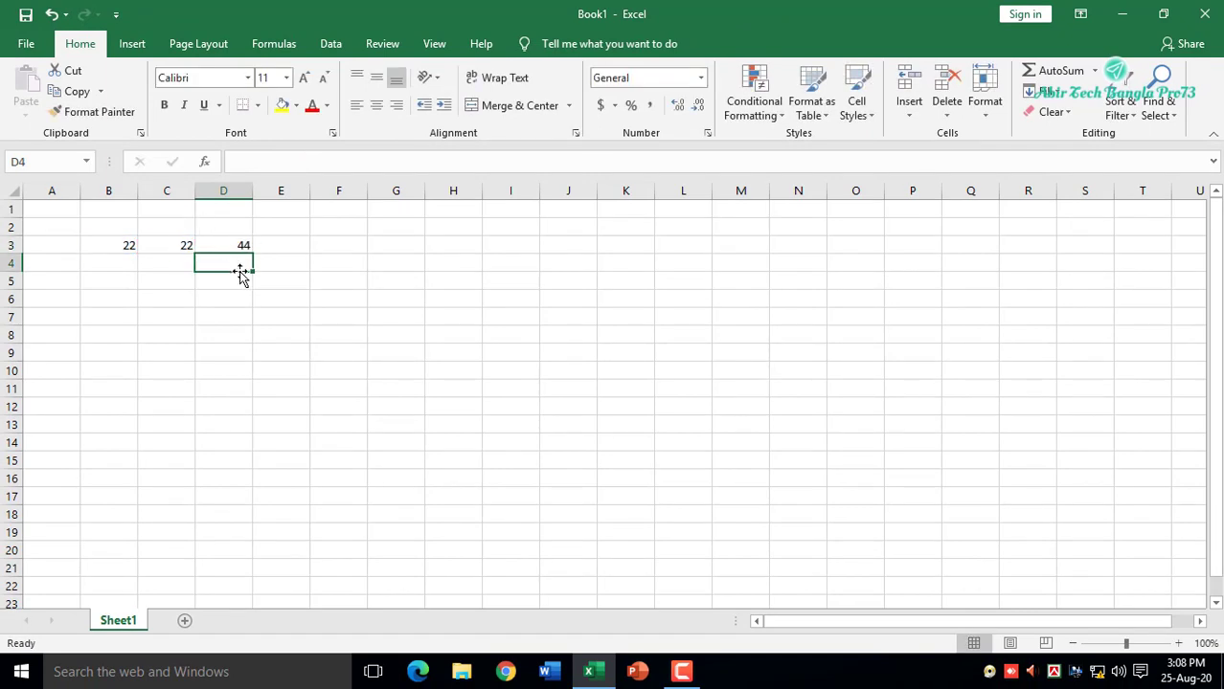
Enter 56 in B4 and 55 in C4
{"action": "left_click", "coordinate": [125, 265]}
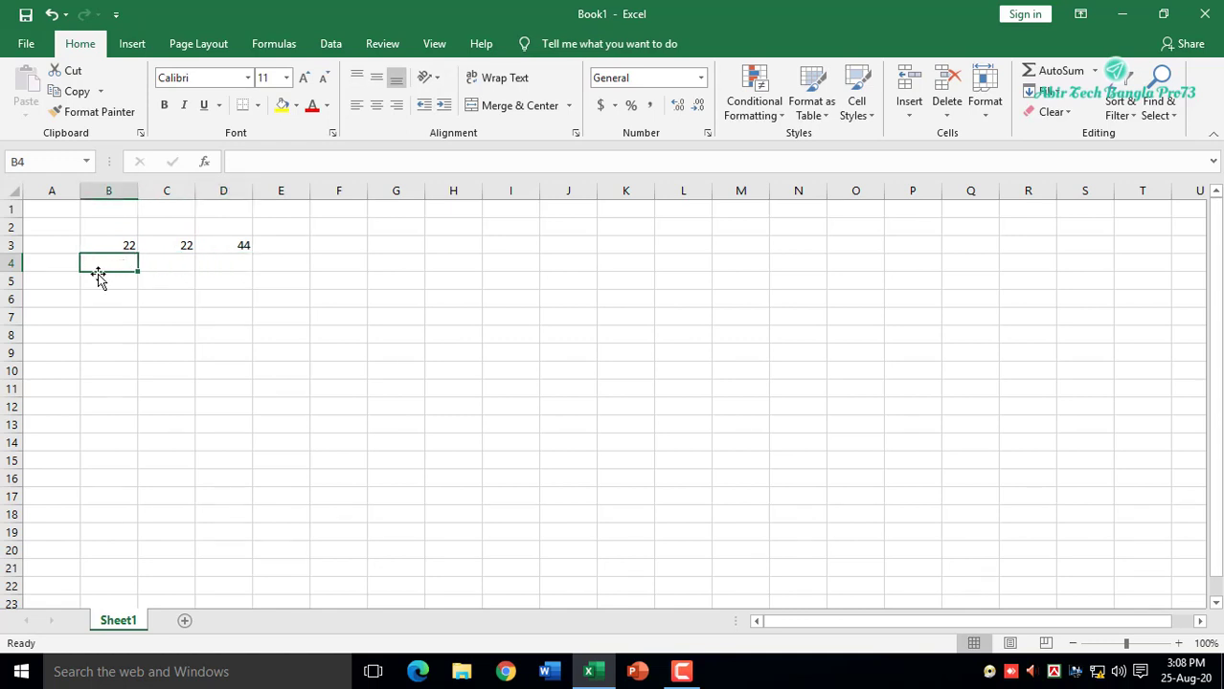
{"action": "type", "text": "56"}
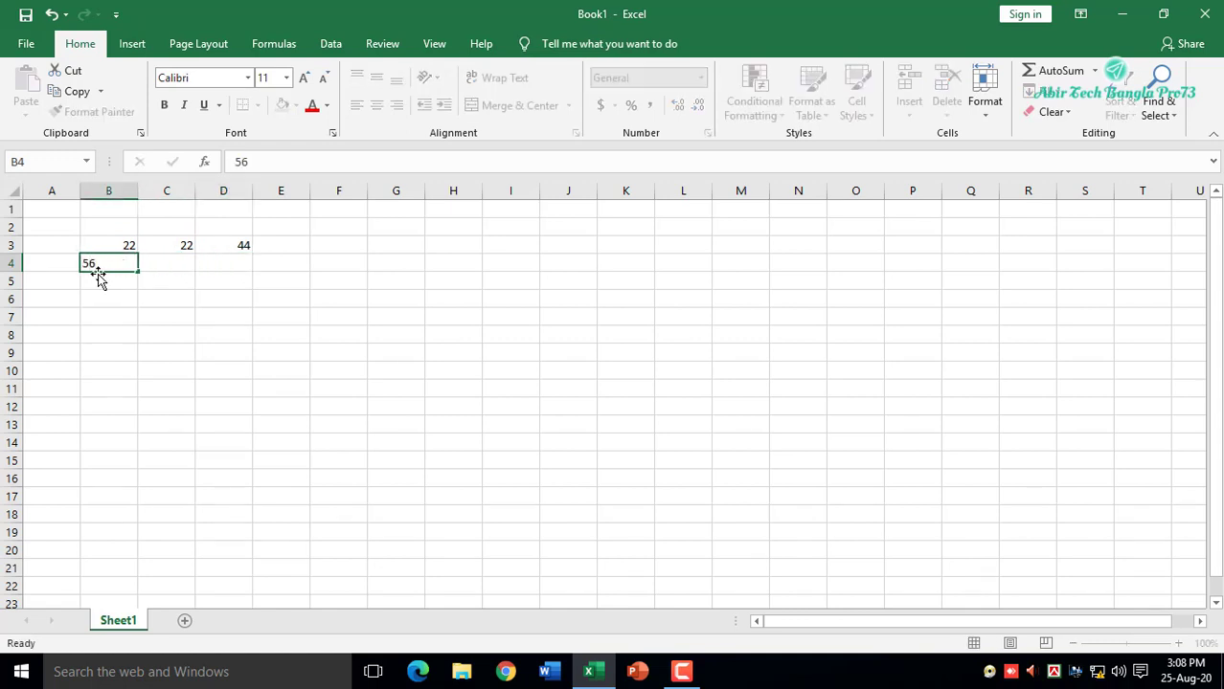
{"action": "key", "text": "Tab"}
{"action": "type", "text": "55"}
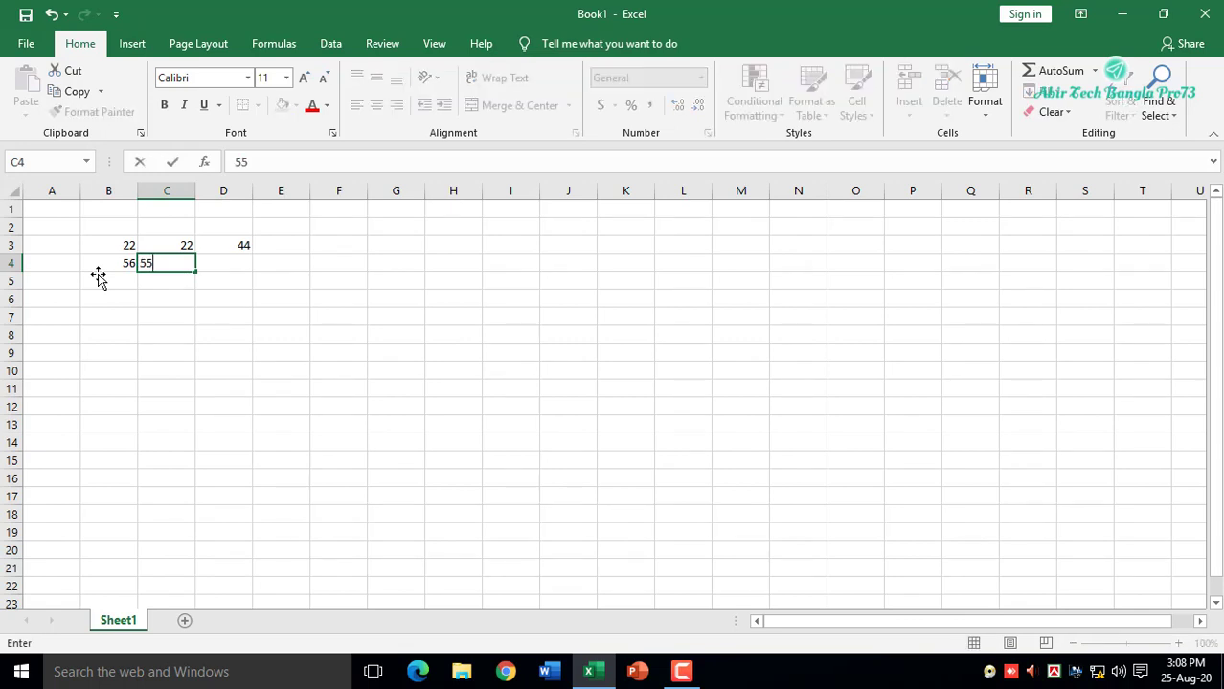
{"action": "key", "text": "Tab"}
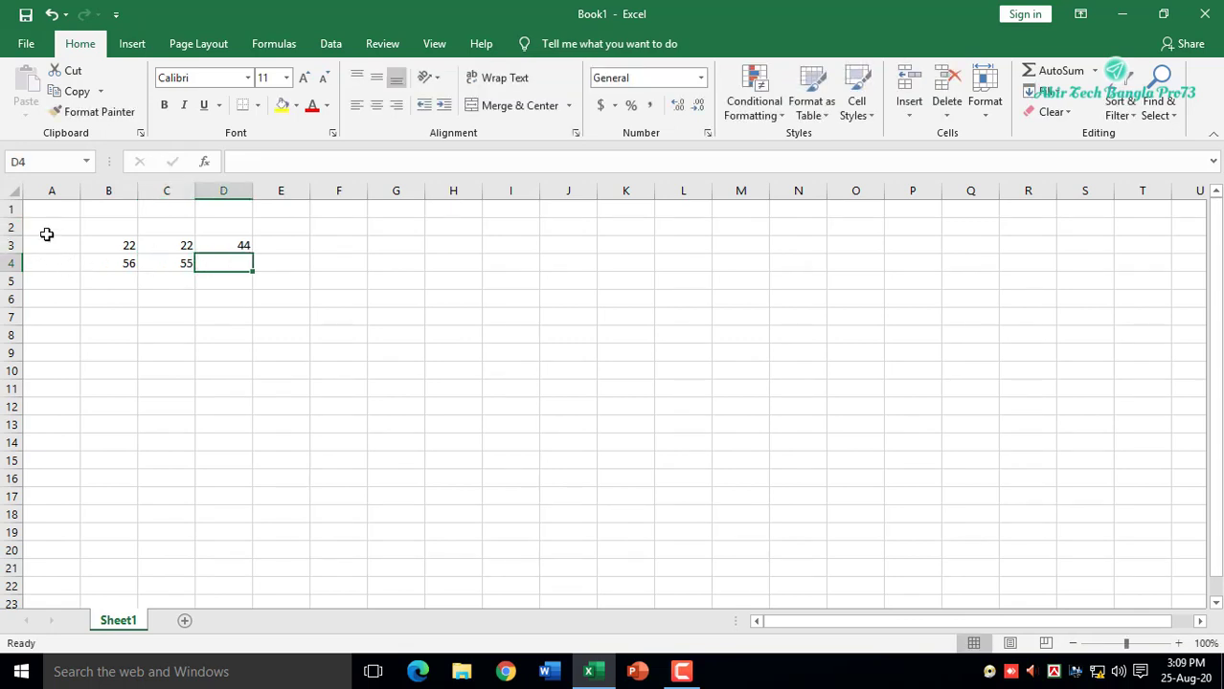
Enter =sum(B4-C4) in D4, showing 1, and check its formula
{"action": "left_click", "coordinate": [300, 157]}
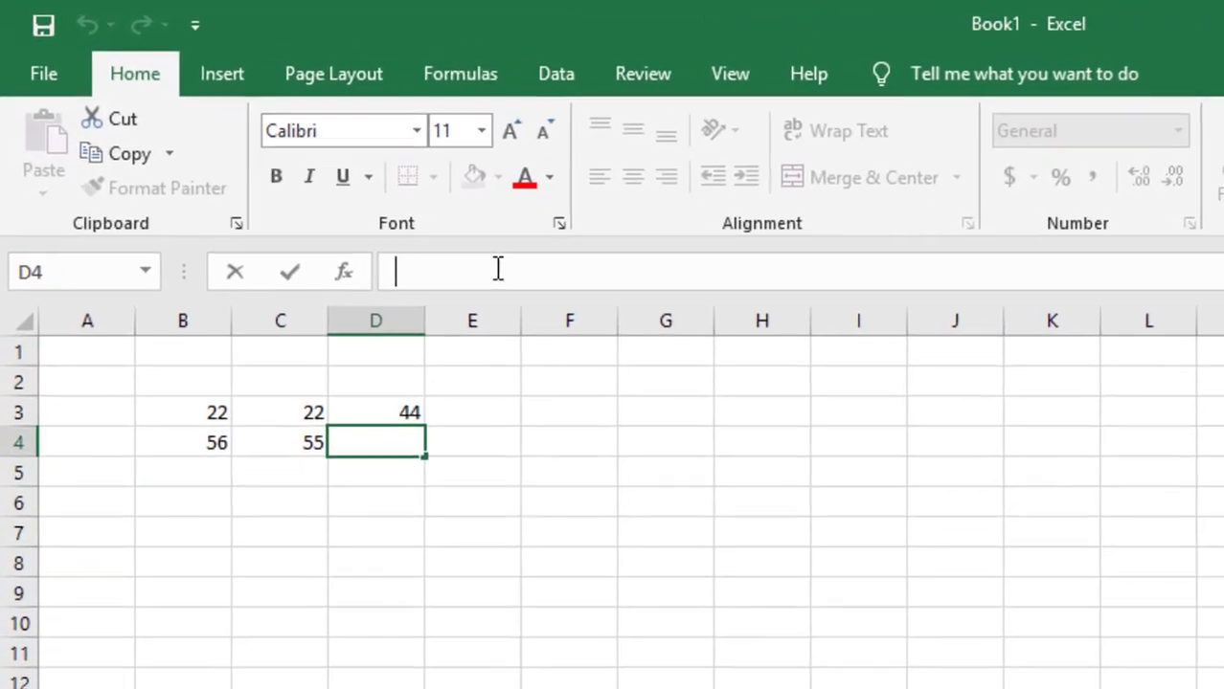
{"action": "type", "text": "="}
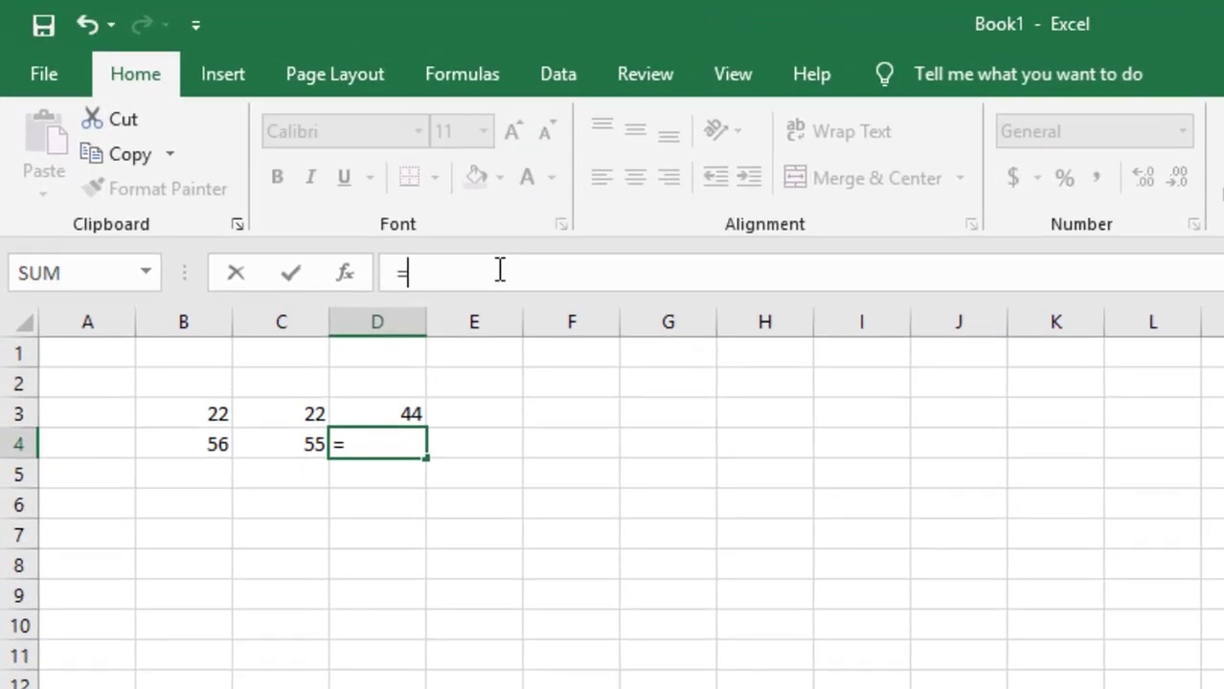
{"action": "type", "text": "sum"}
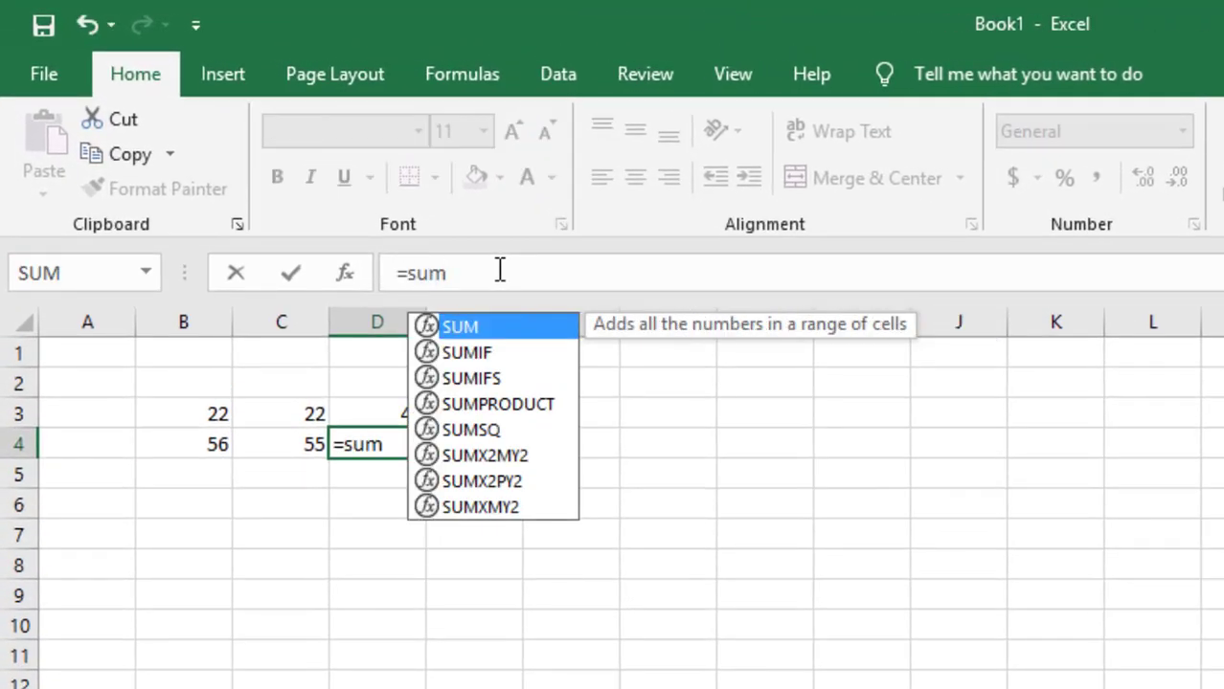
{"action": "type", "text": "("}
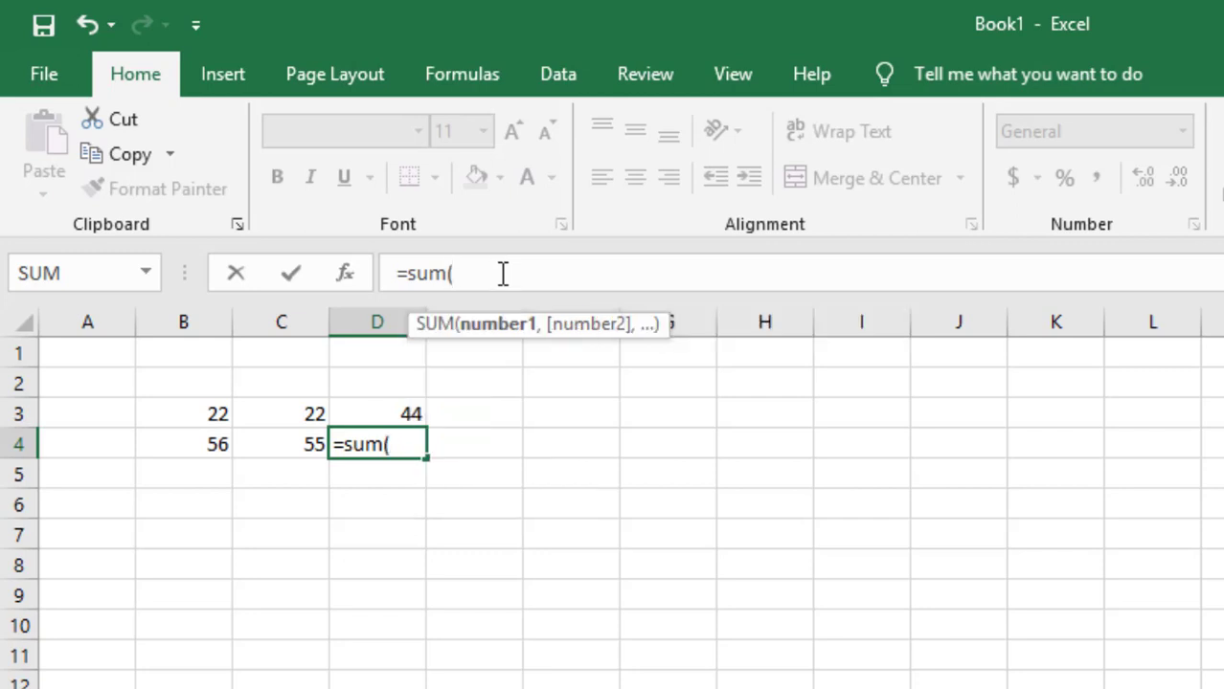
{"action": "left_click", "coordinate": [199, 433]}
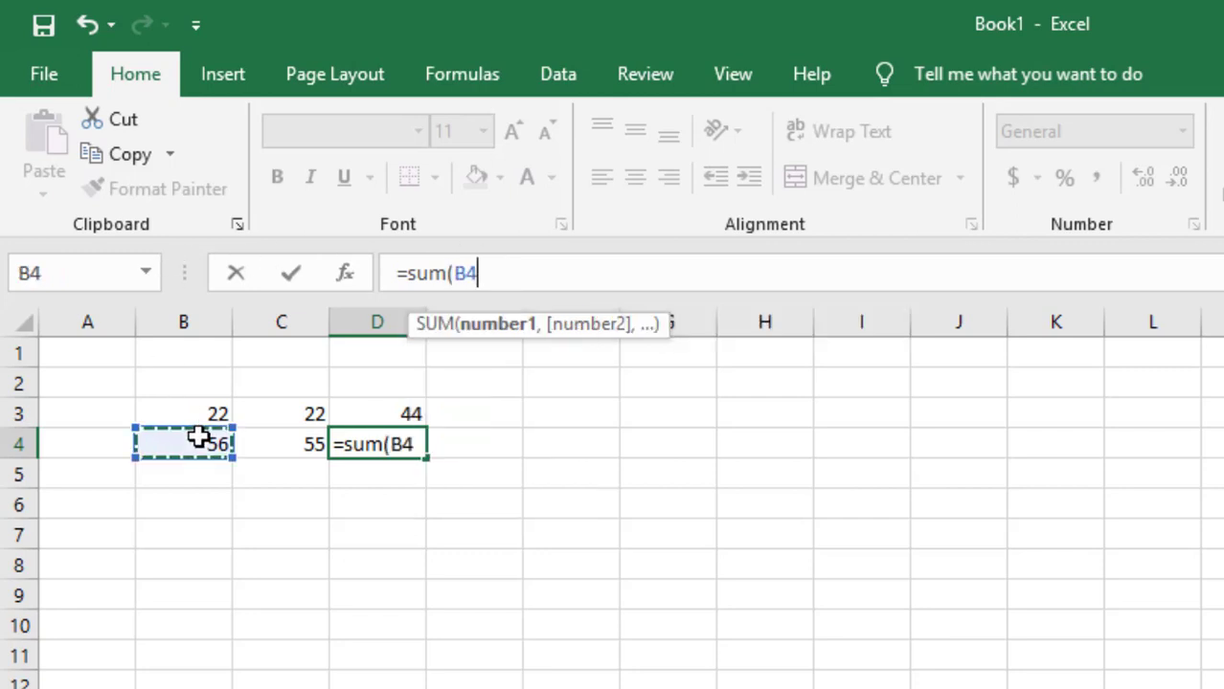
{"action": "type", "text": "-"}
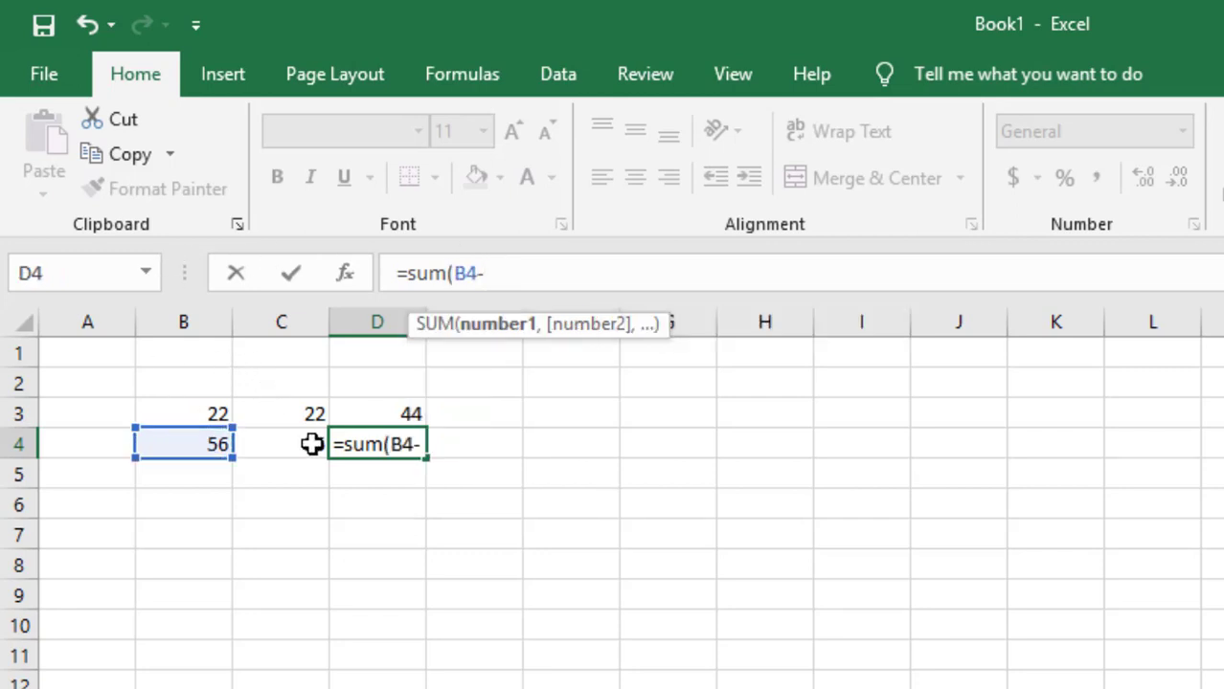
{"action": "left_click", "coordinate": [289, 450]}
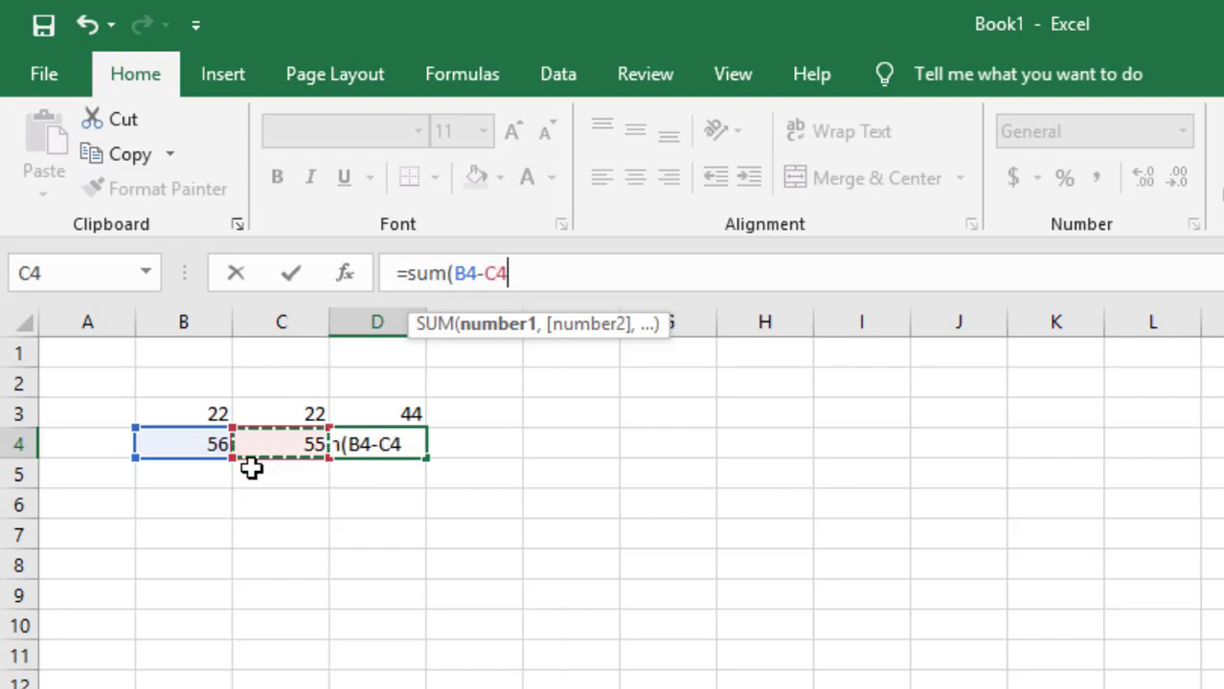
{"action": "type", "text": ")"}
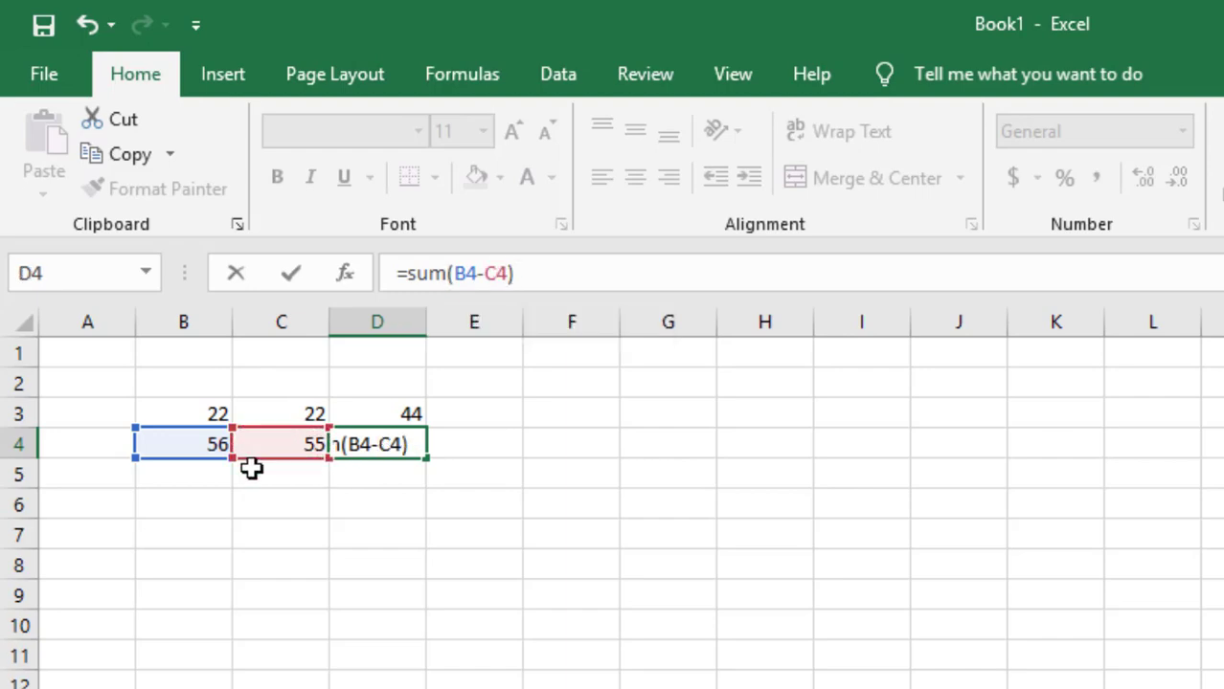
{"action": "key", "text": "Return"}
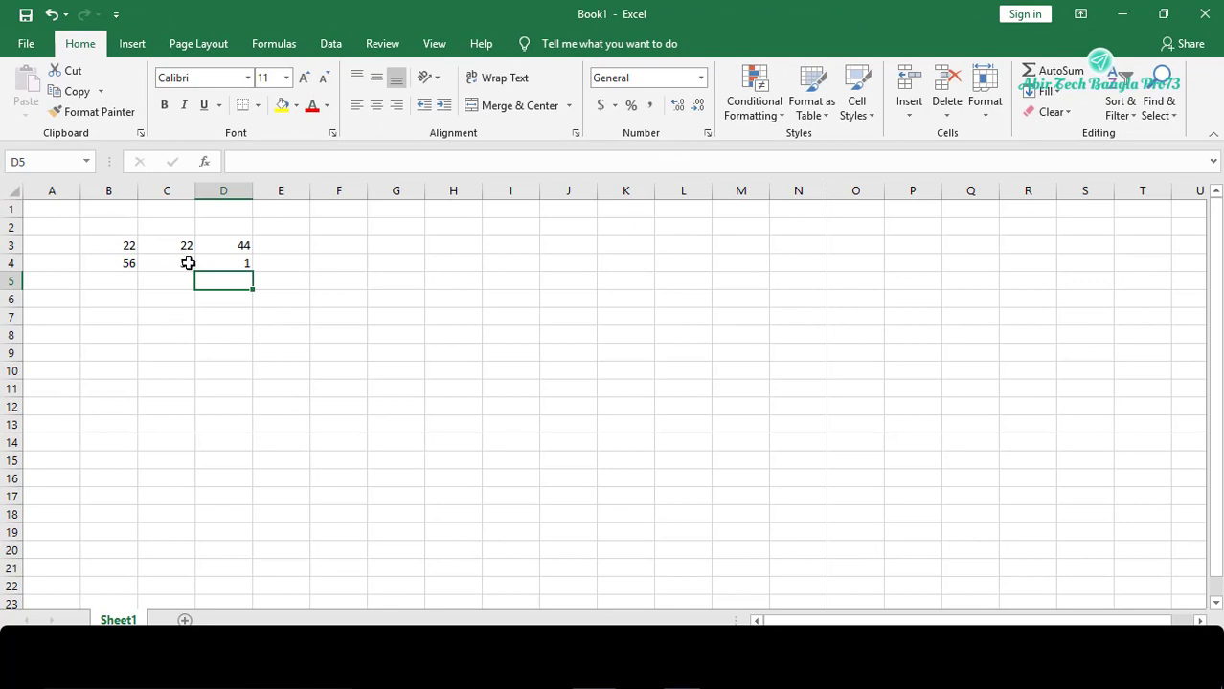
{"action": "left_click", "coordinate": [210, 261]}
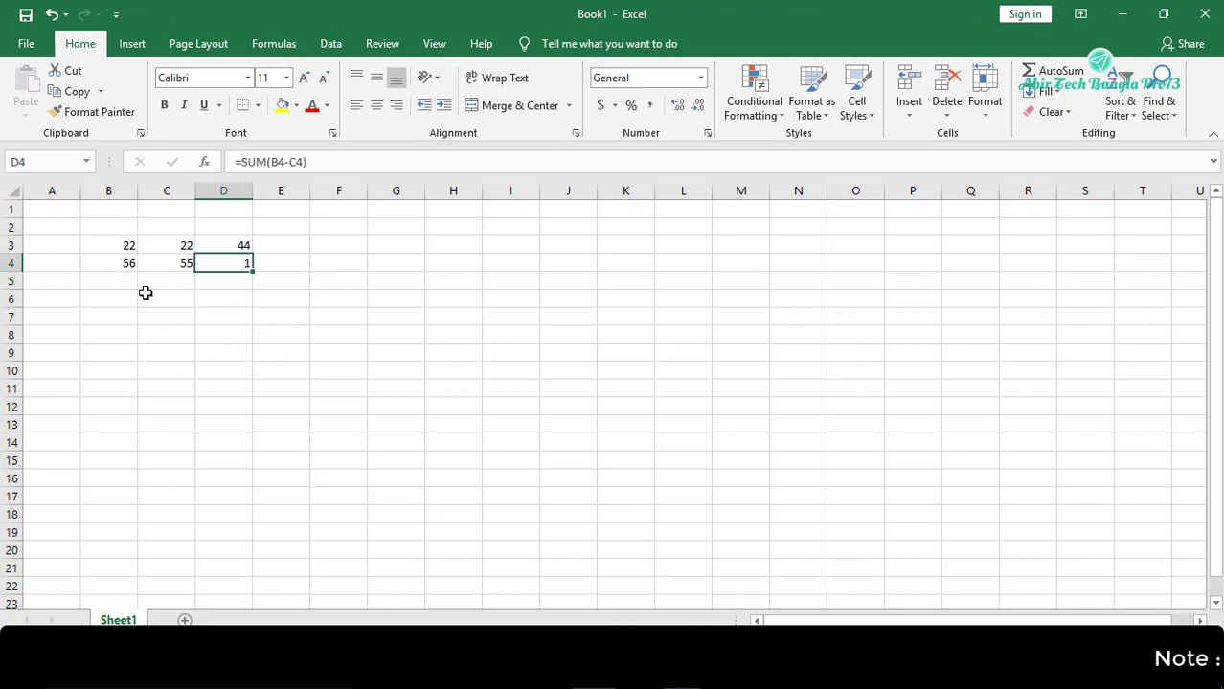
Enter 360 in A5 and 365 in C5
{"action": "left_click", "coordinate": [214, 280]}
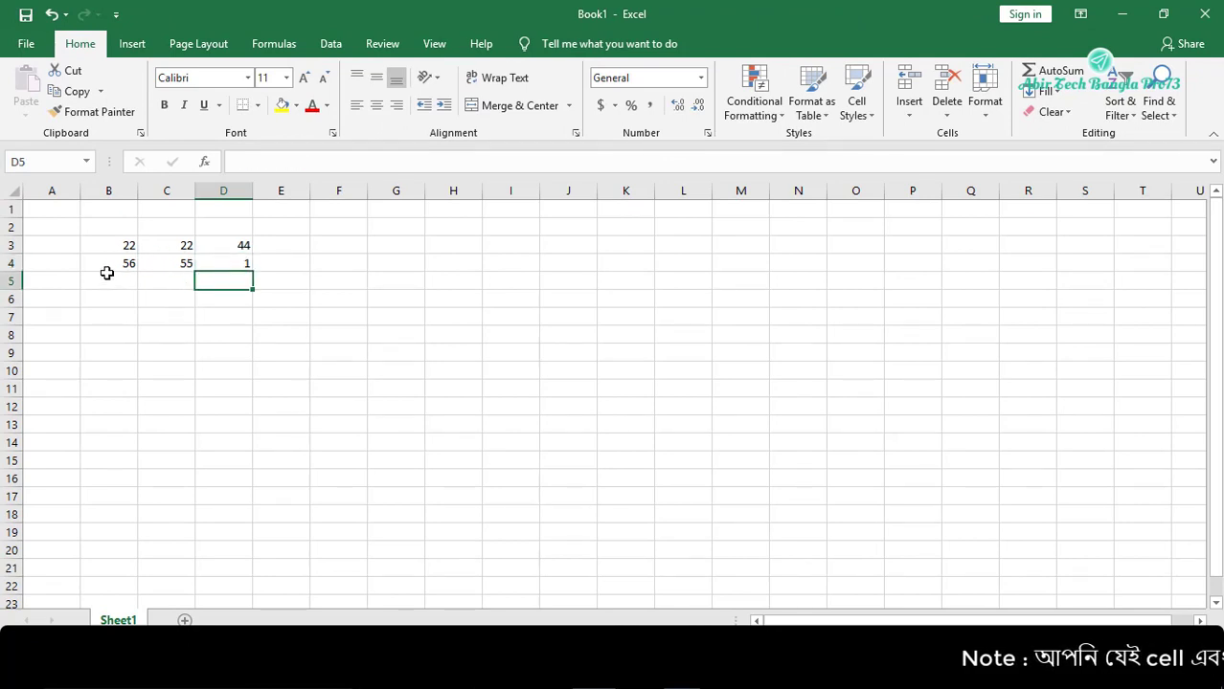
{"action": "left_click", "coordinate": [50, 285]}
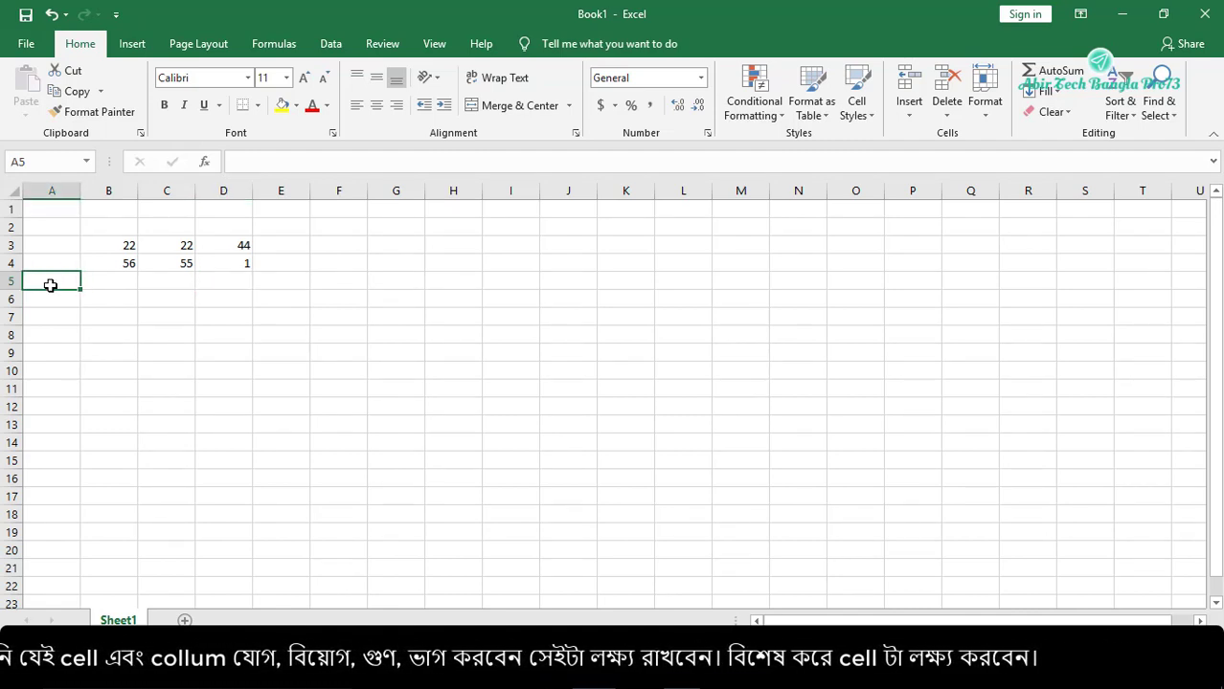
{"action": "type", "text": "360"}
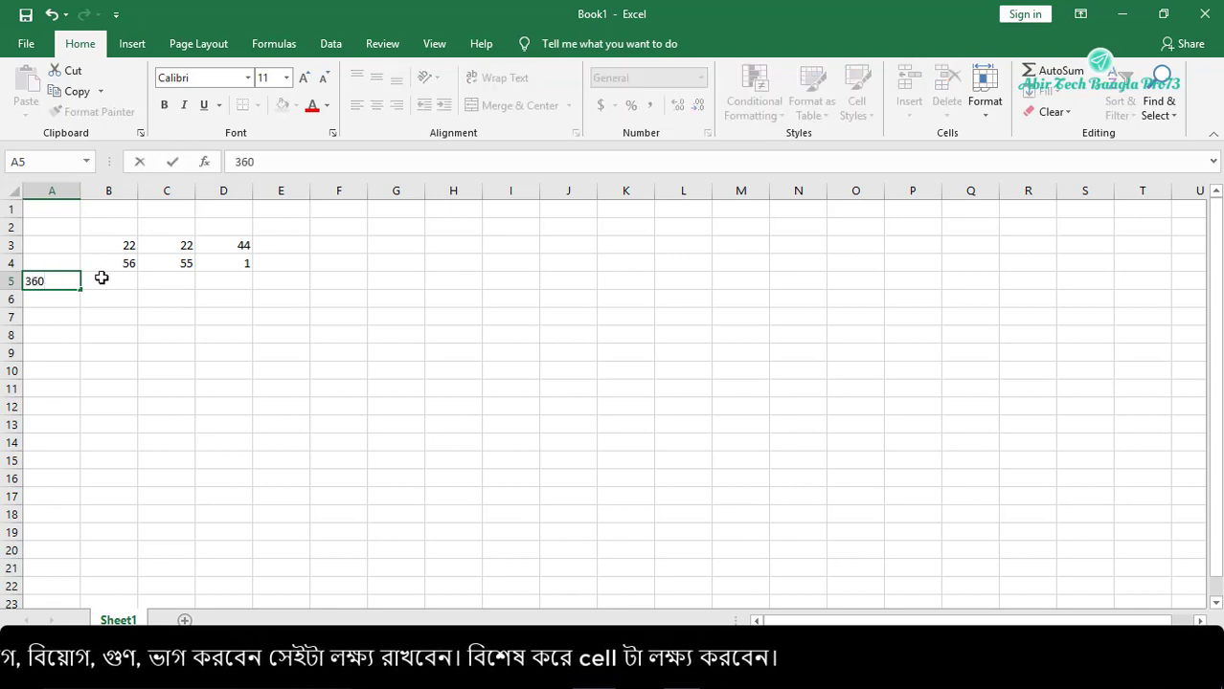
{"action": "left_click", "coordinate": [166, 278]}
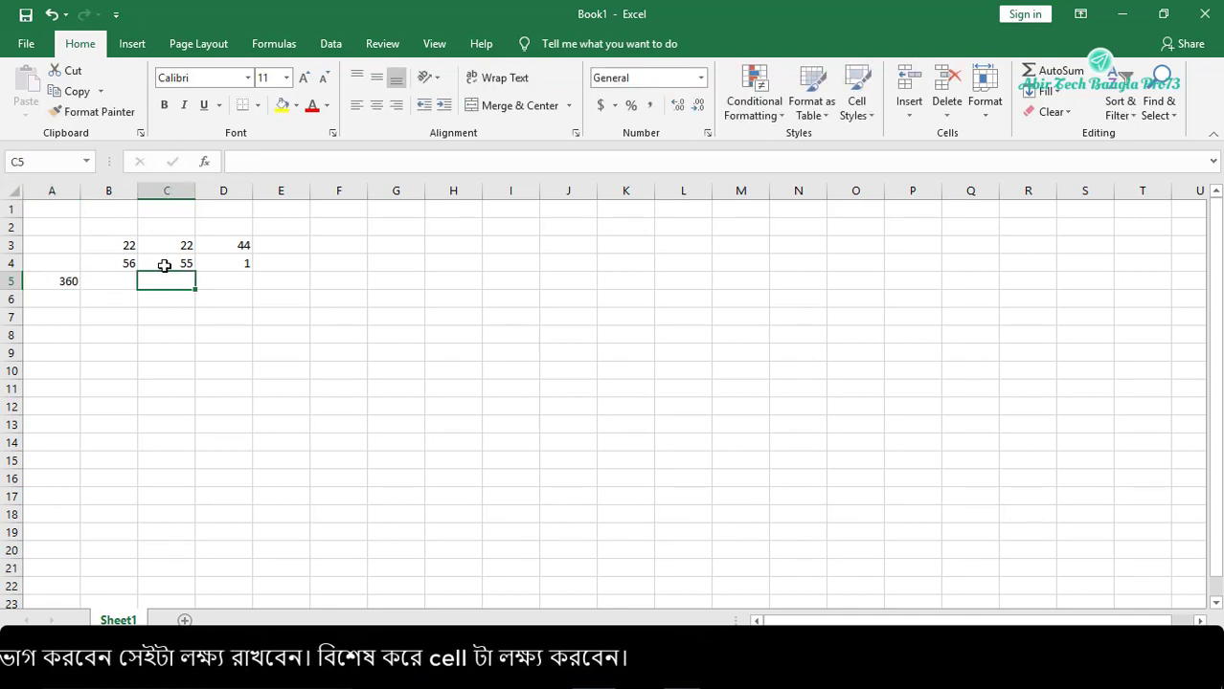
{"action": "type", "text": "365"}
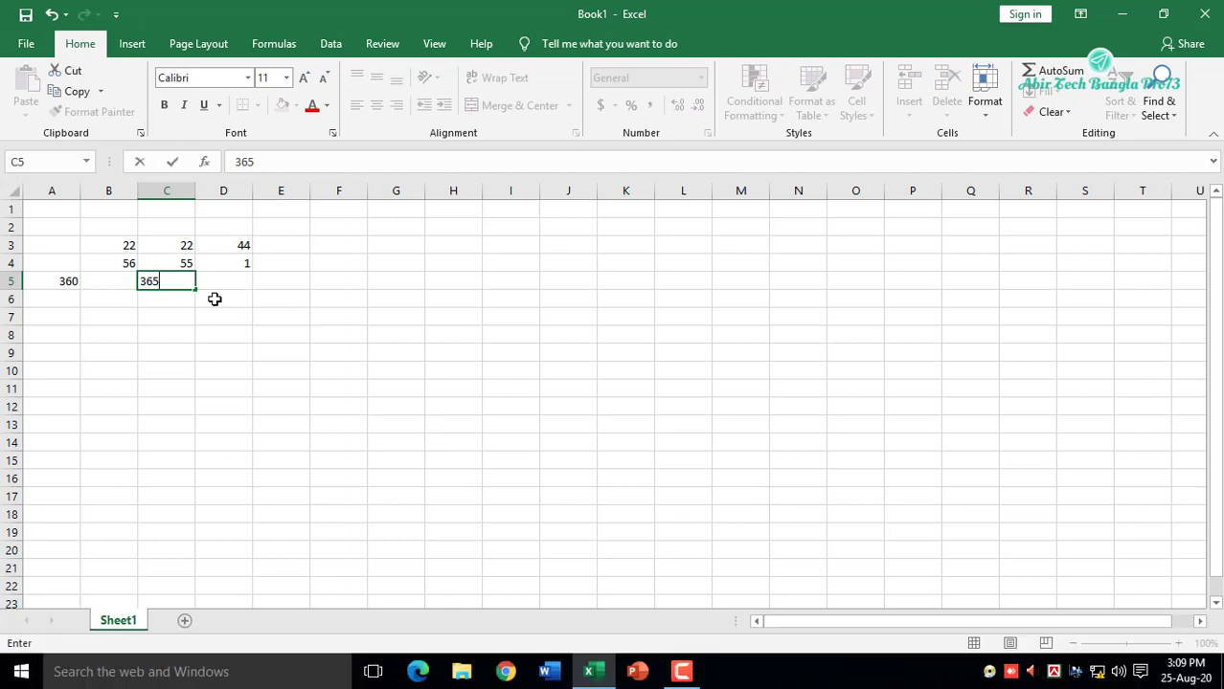
{"action": "left_click", "coordinate": [219, 281]}
Enter =sum(A5*C5) in D5 to get 131400 and review the formula
{"action": "left_click", "coordinate": [257, 161]}
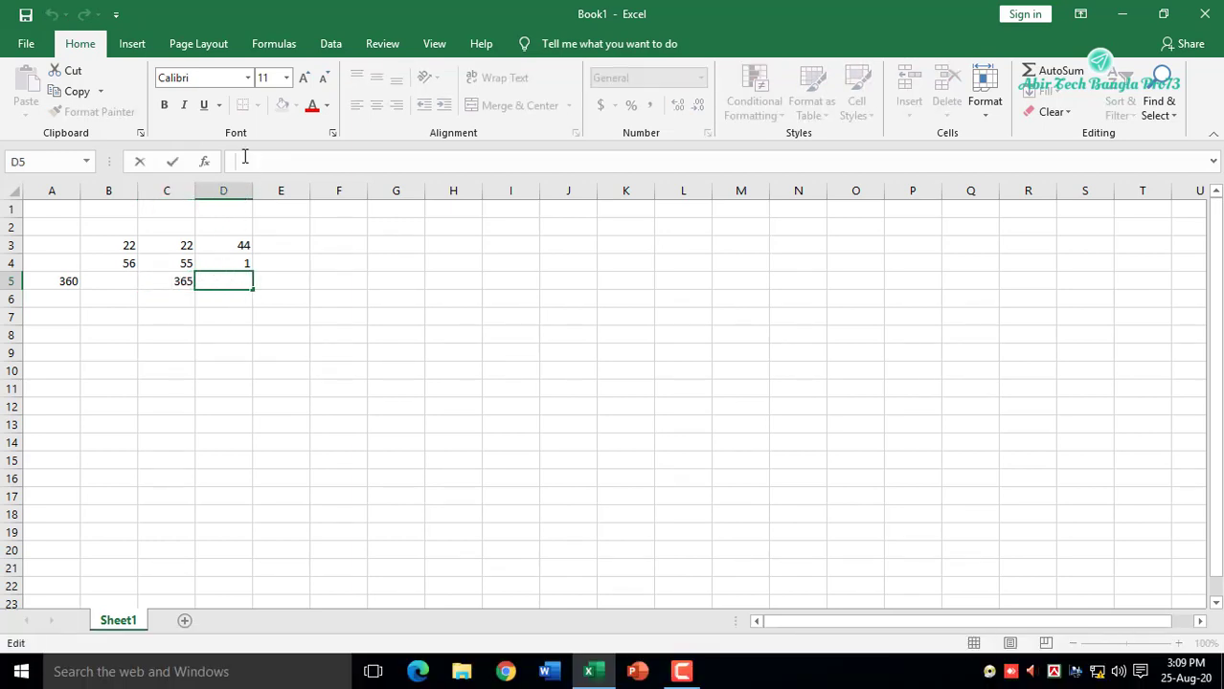
{"action": "type", "text": "="}
{"action": "type", "text": "su"}
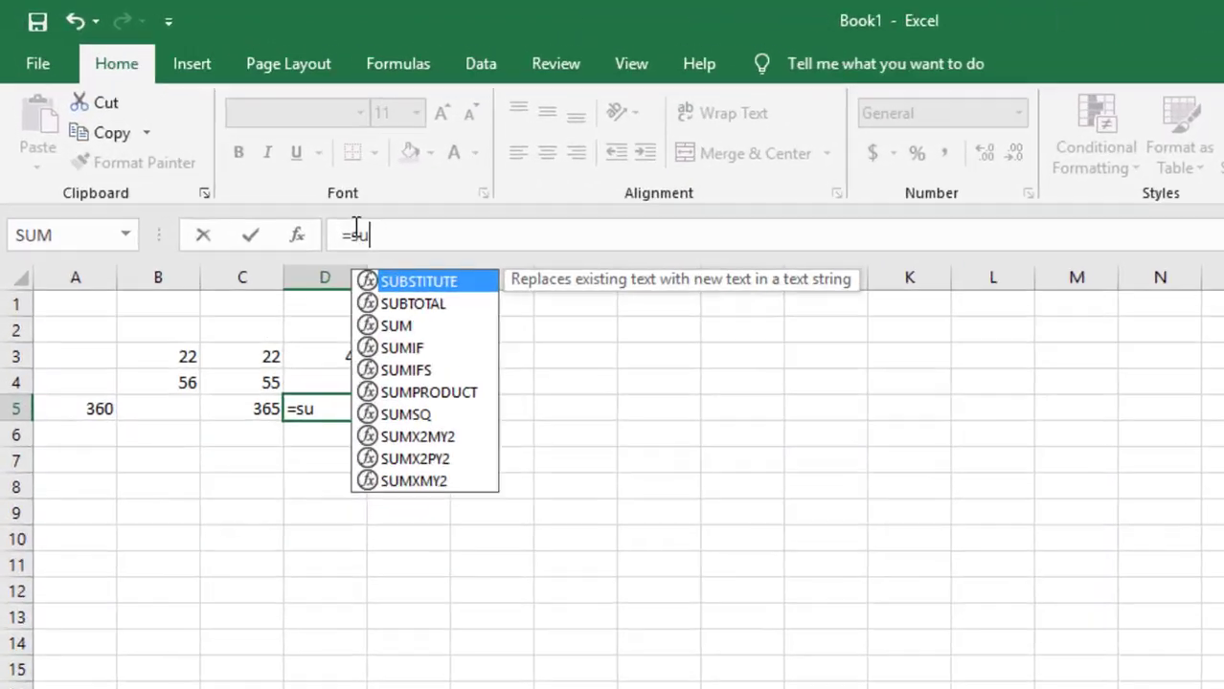
{"action": "type", "text": "m("}
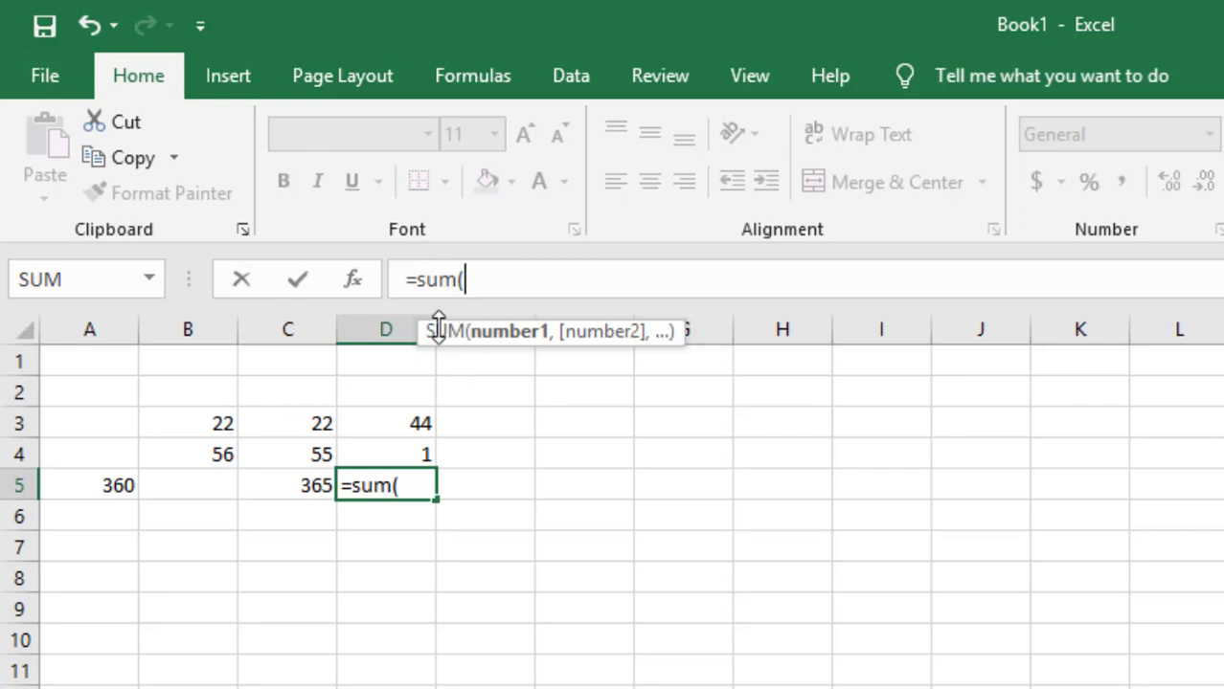
{"action": "left_click", "coordinate": [75, 485]}
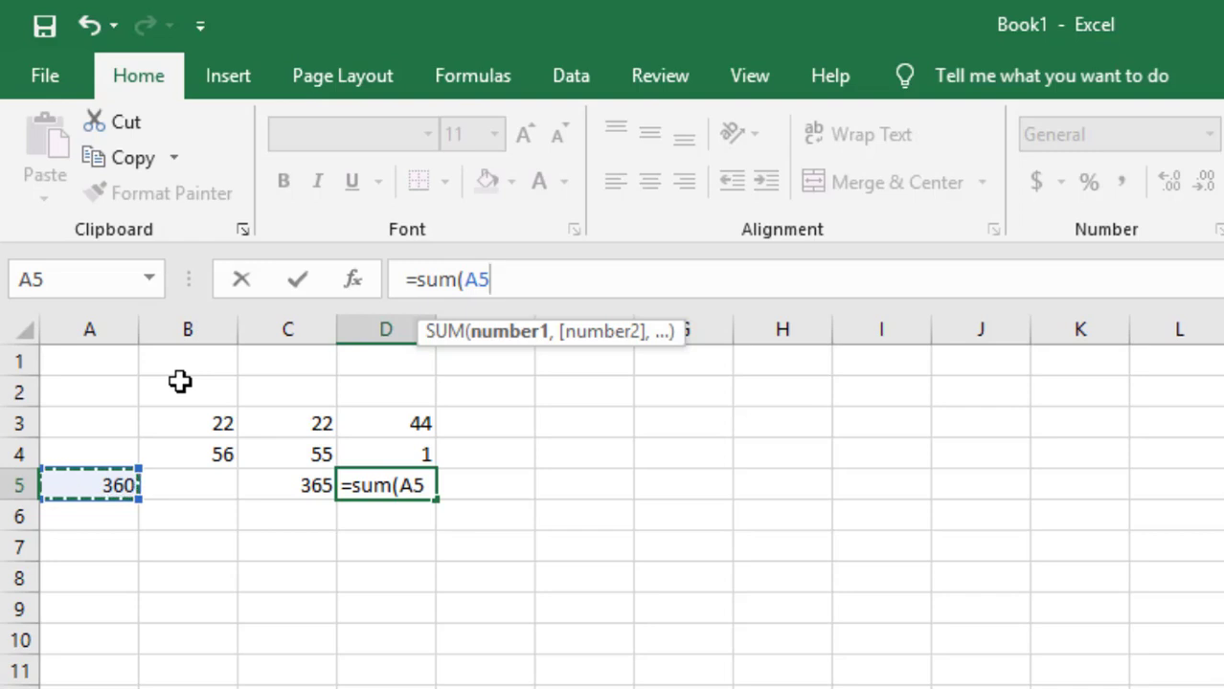
{"action": "type", "text": "*"}
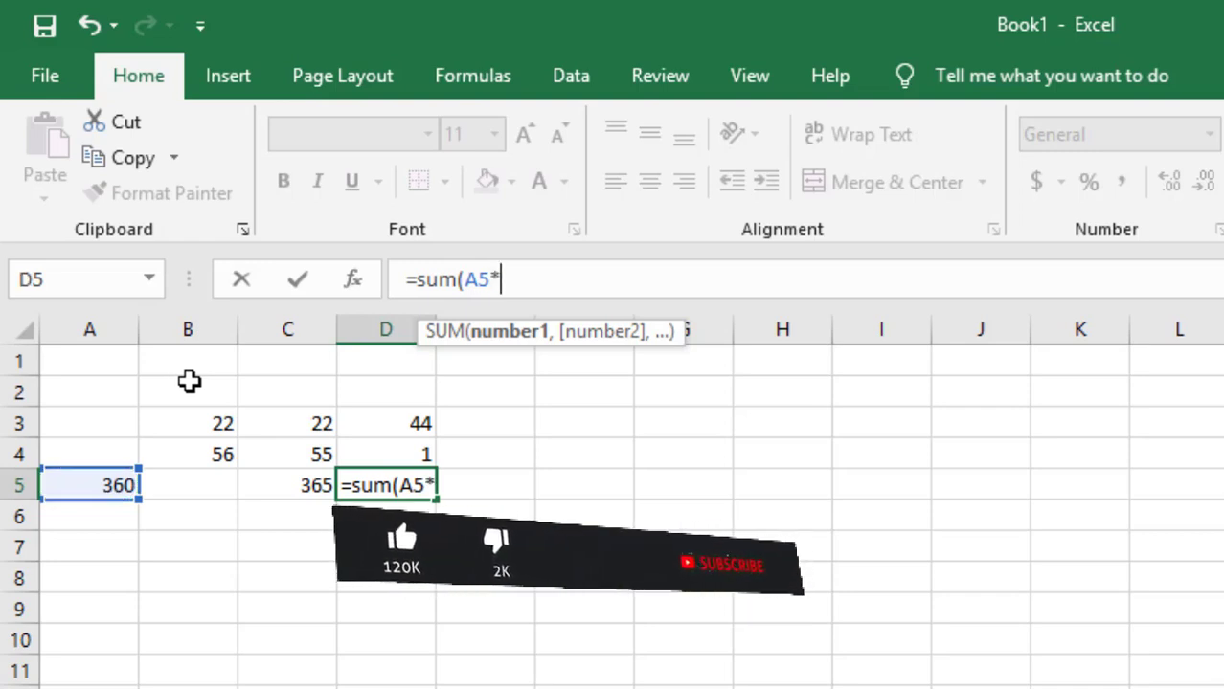
{"action": "left_click", "coordinate": [301, 486]}
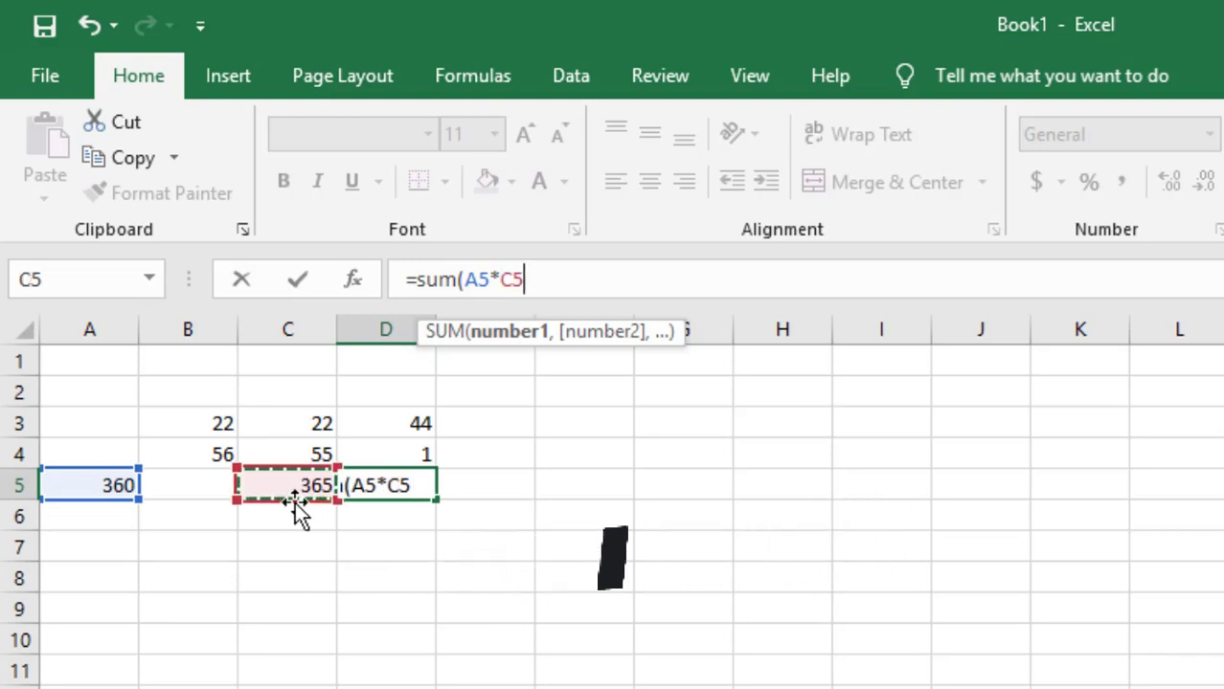
{"action": "type", "text": ")"}
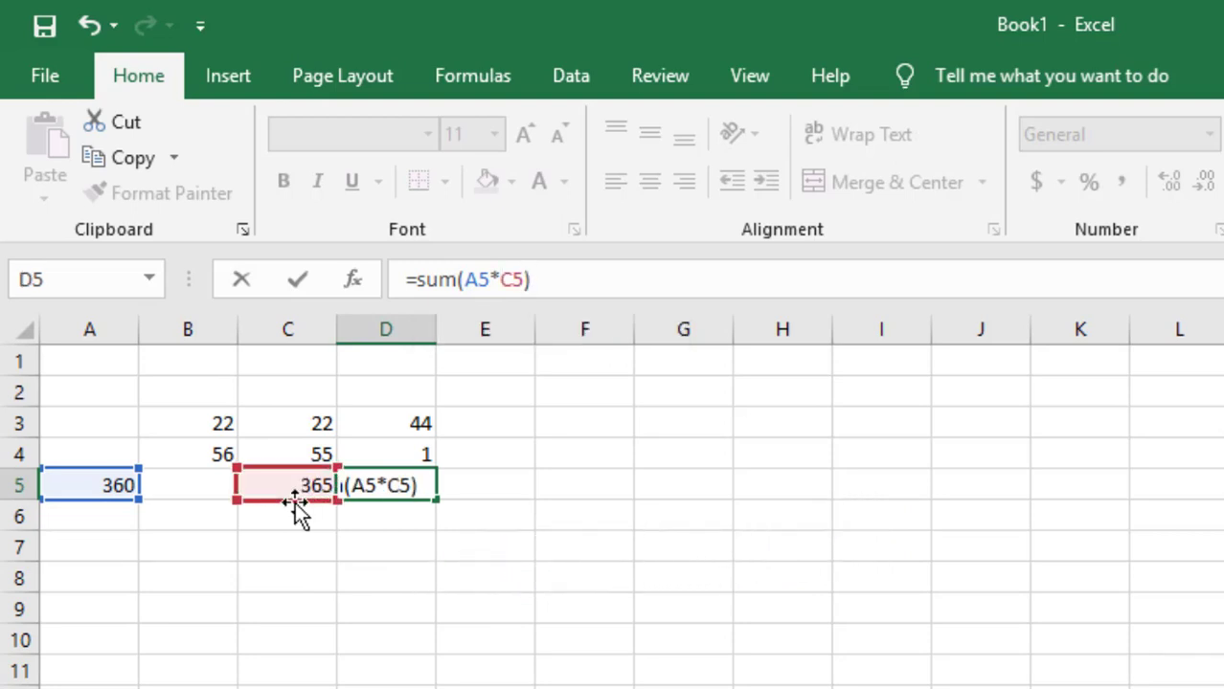
{"action": "key", "text": "Return"}
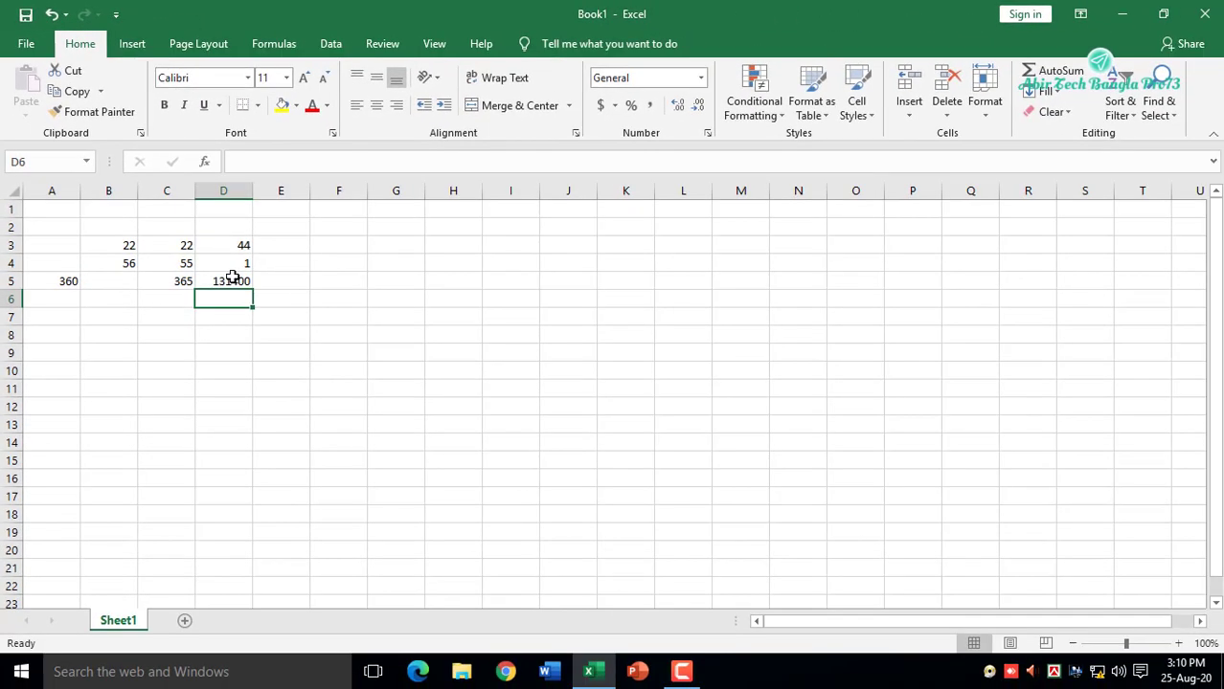
{"action": "left_click", "coordinate": [230, 281]}
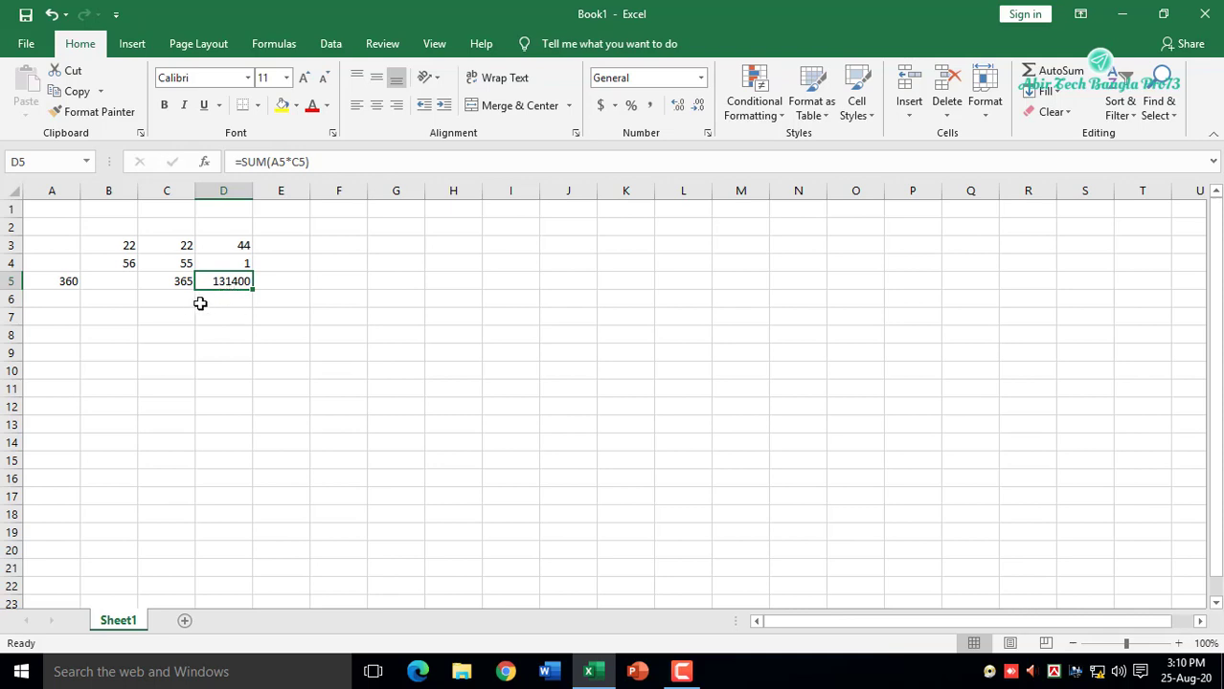
{"action": "left_click", "coordinate": [143, 301]}
{"action": "left_click", "coordinate": [108, 300]}
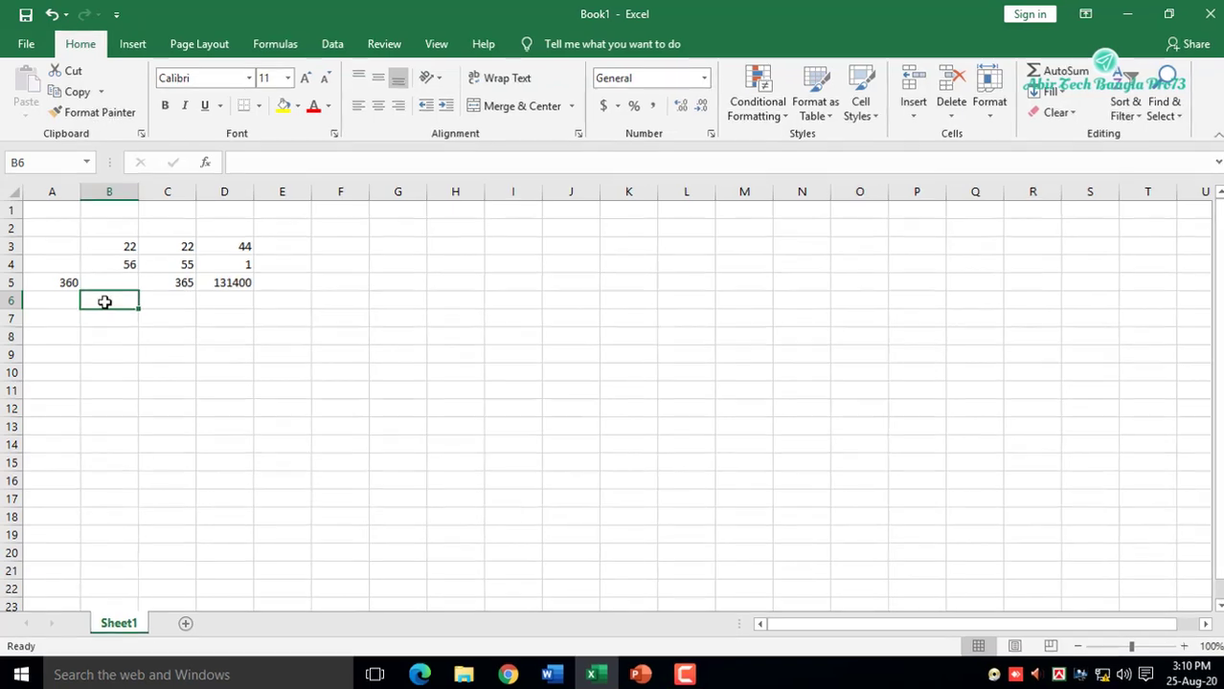
Enter 265 in B6 and 376 in B8
{"action": "type", "text": "25"}
{"action": "key", "text": "BackSpace"}
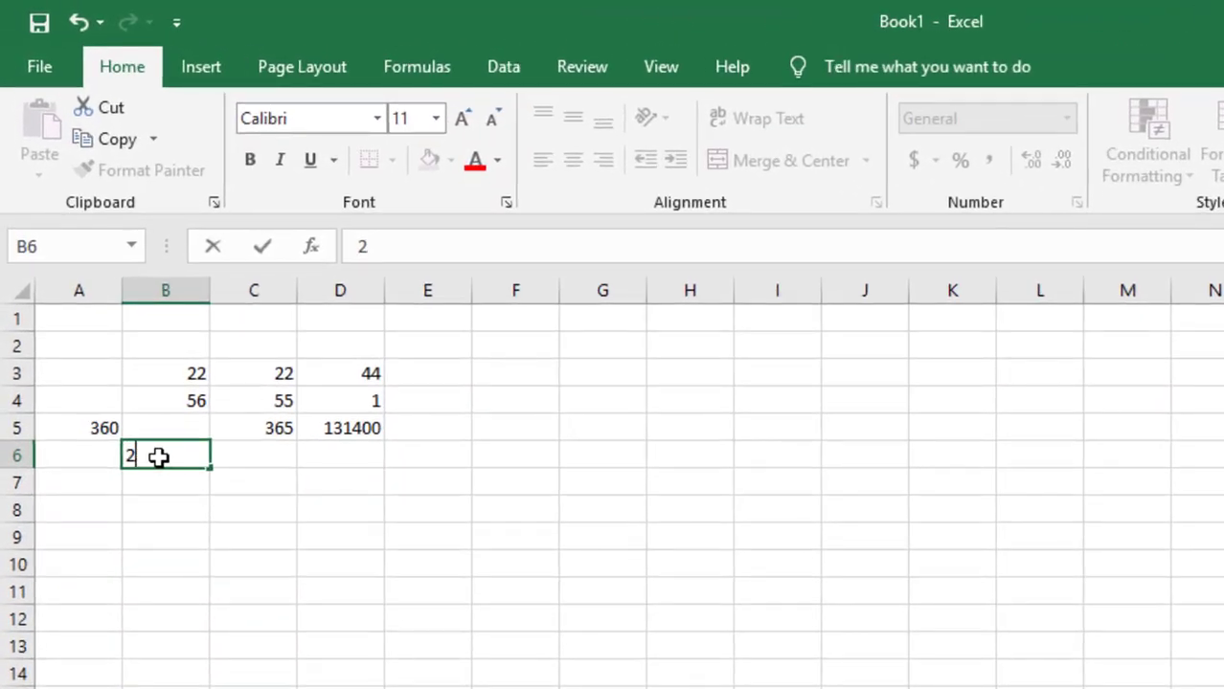
{"action": "type", "text": "65"}
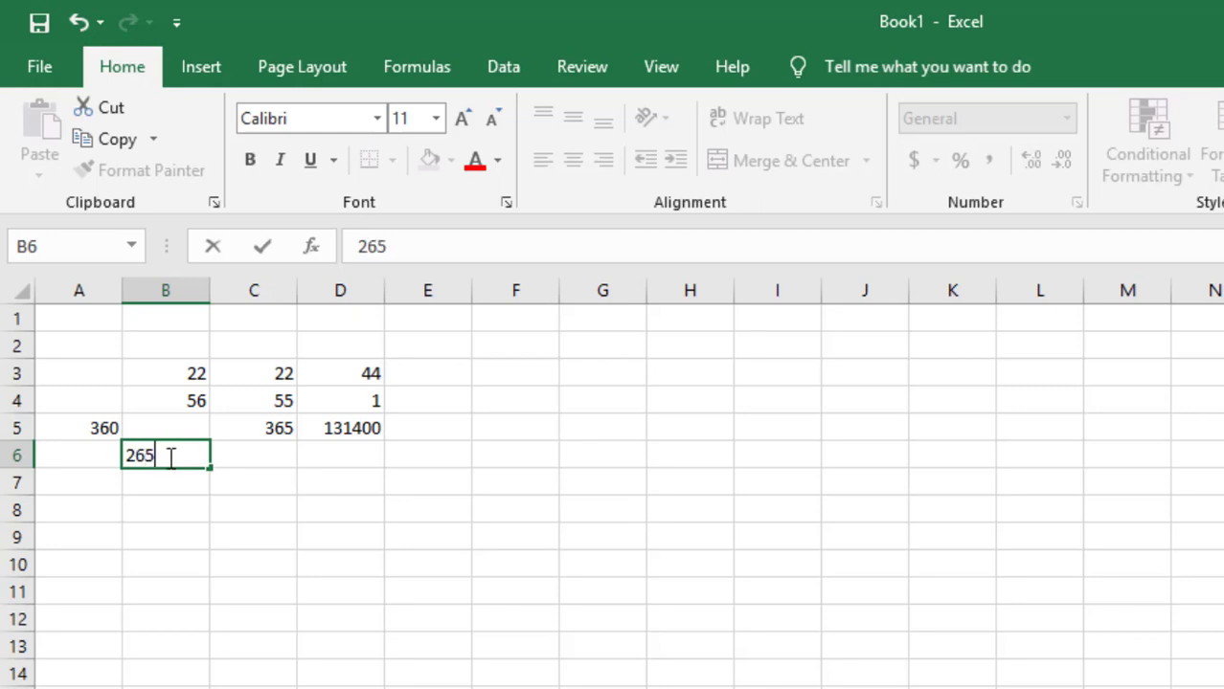
{"action": "left_click", "coordinate": [143, 504]}
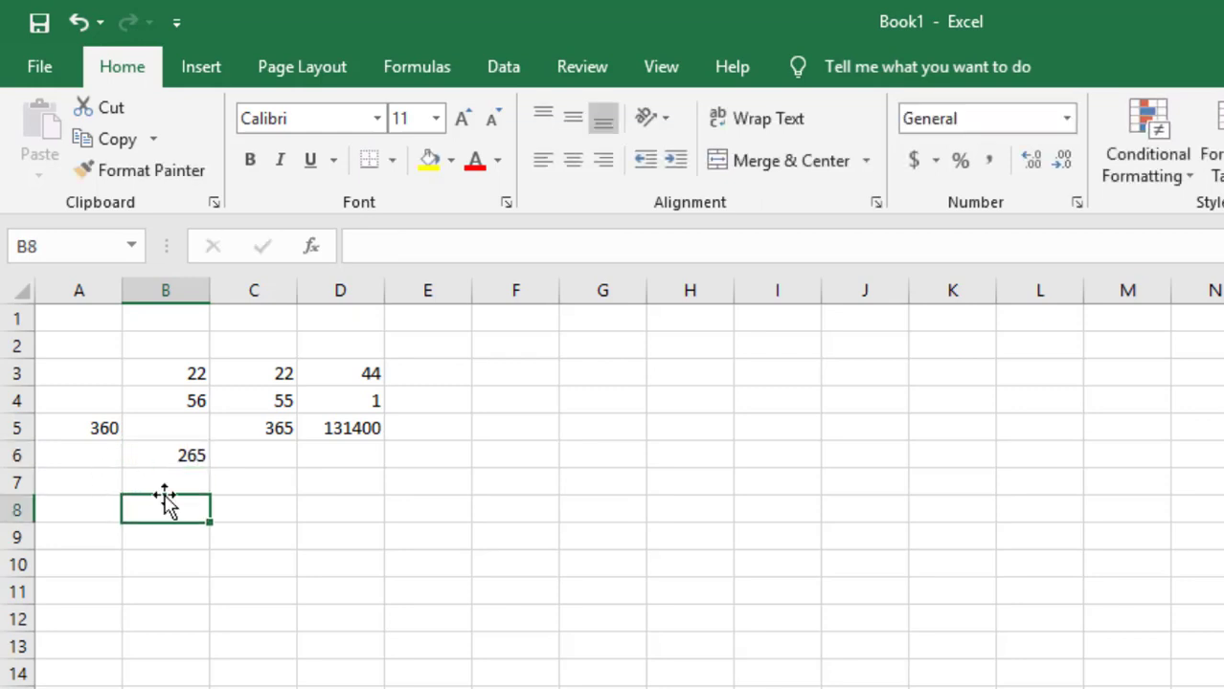
{"action": "type", "text": "376"}
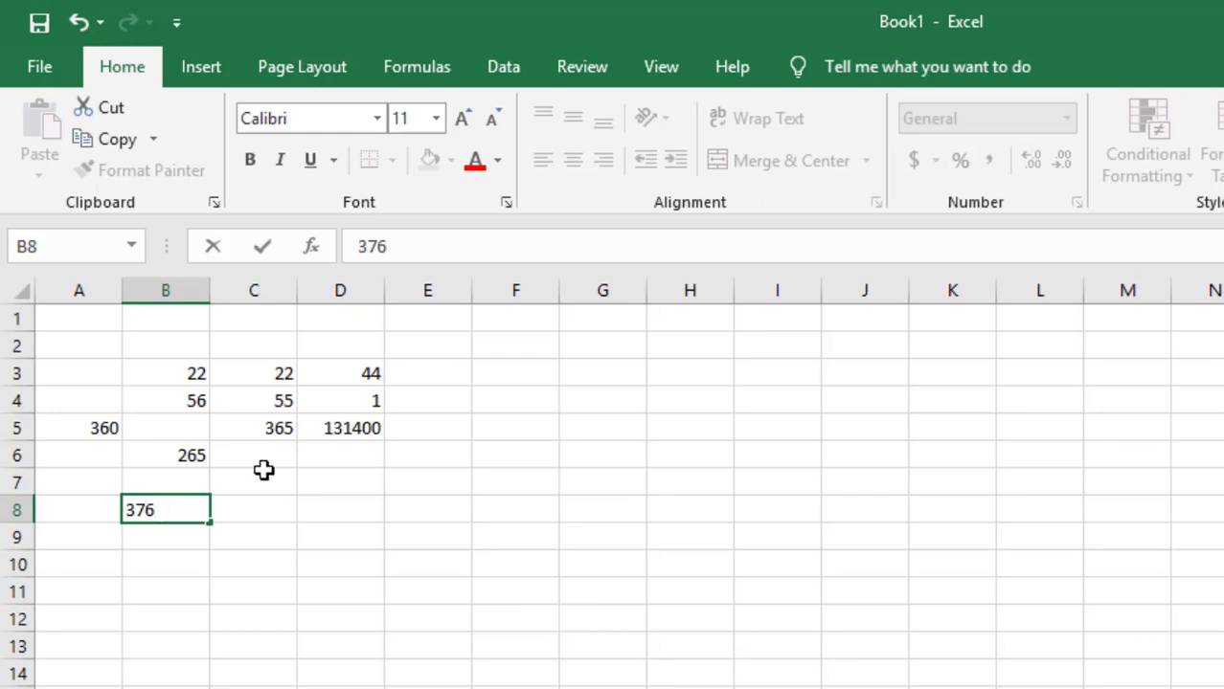
{"action": "left_click", "coordinate": [329, 487]}
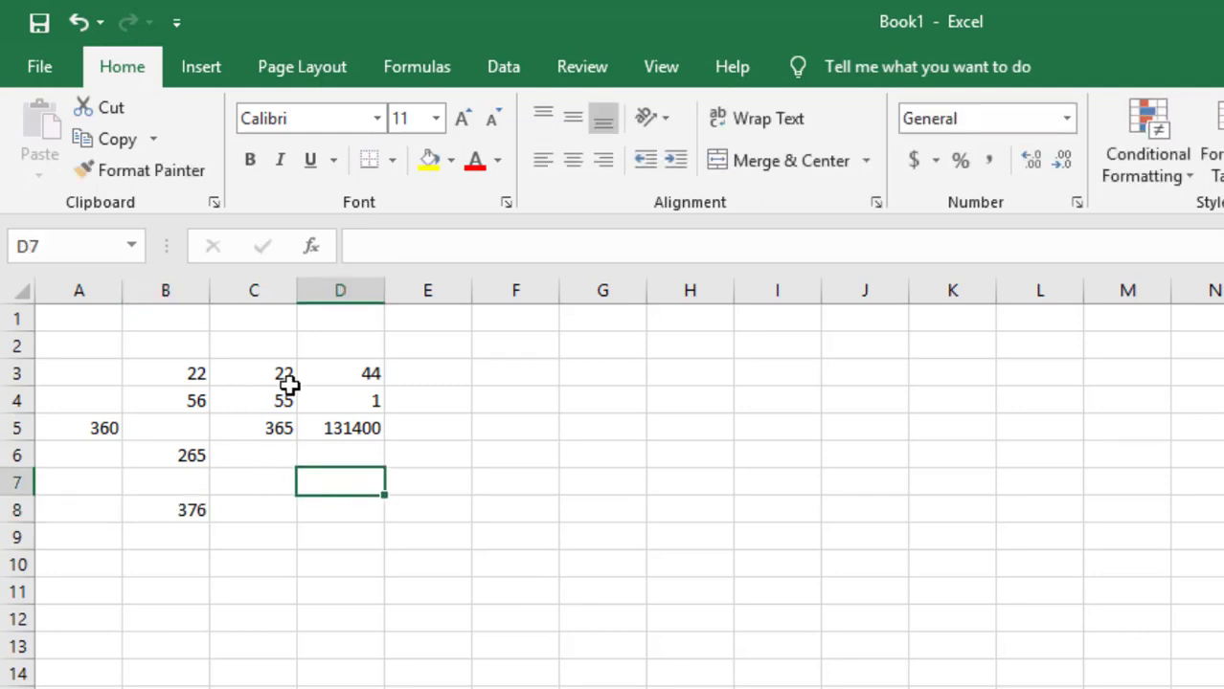
Enter =sum(B6/B8) in D7, giving 0.704787
{"action": "left_click", "coordinate": [452, 243]}
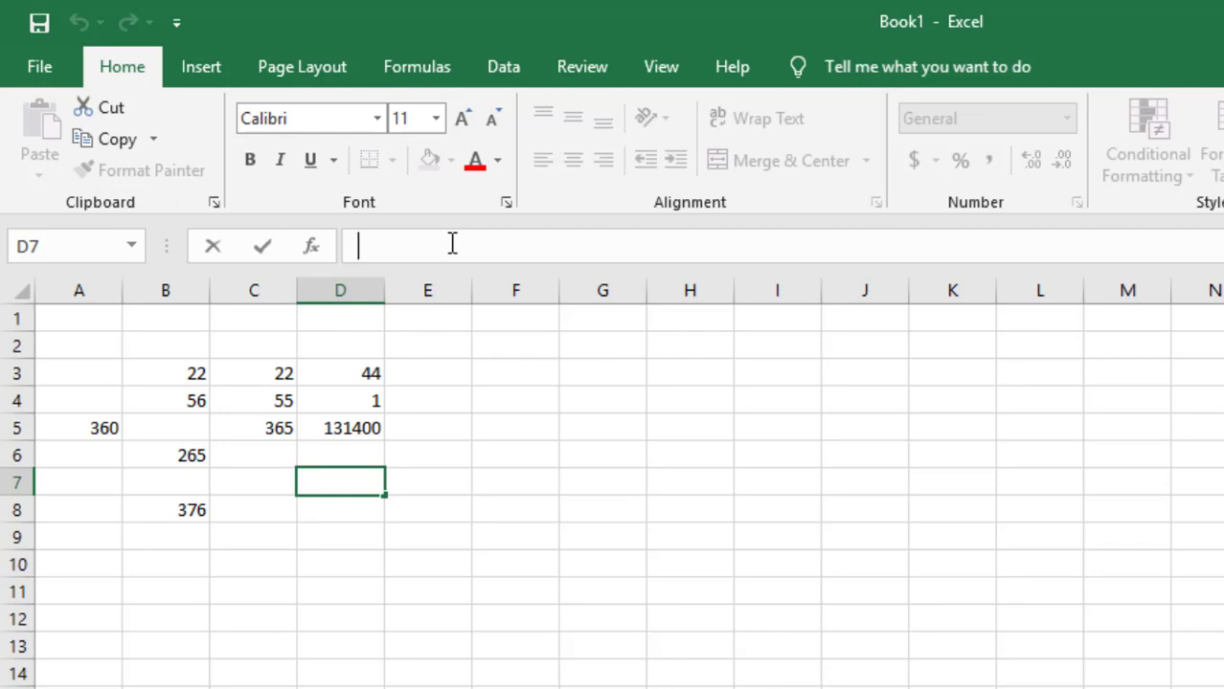
{"action": "type", "text": "="}
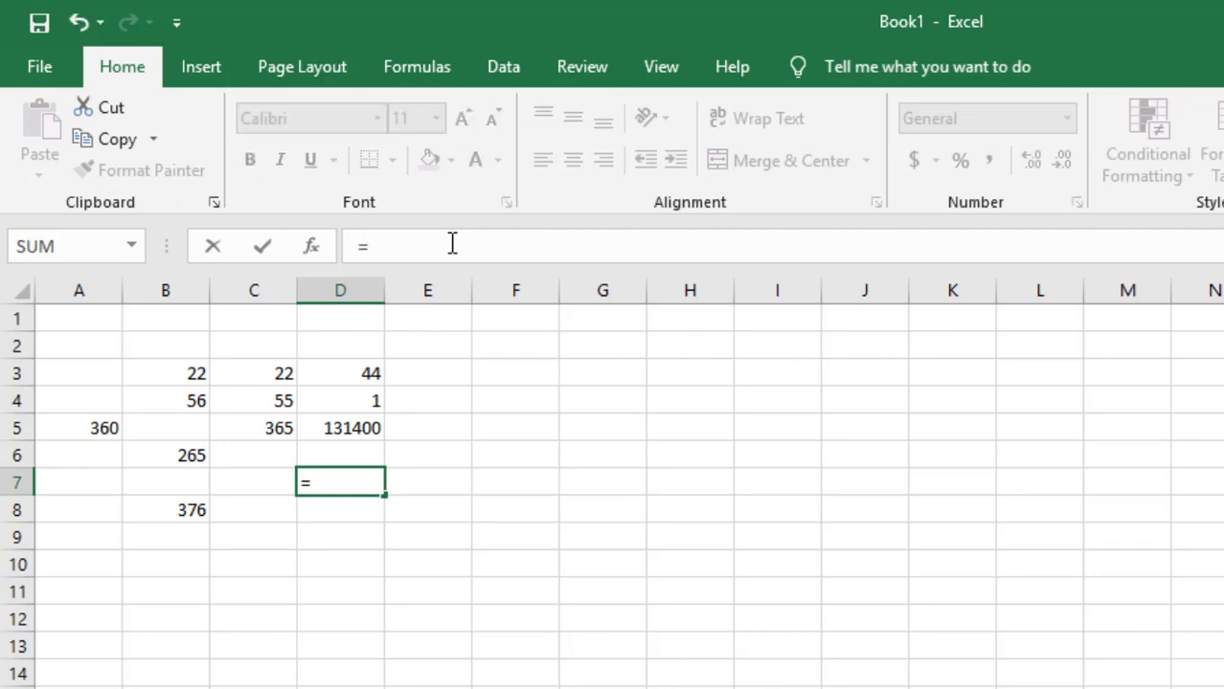
{"action": "type", "text": "sum"}
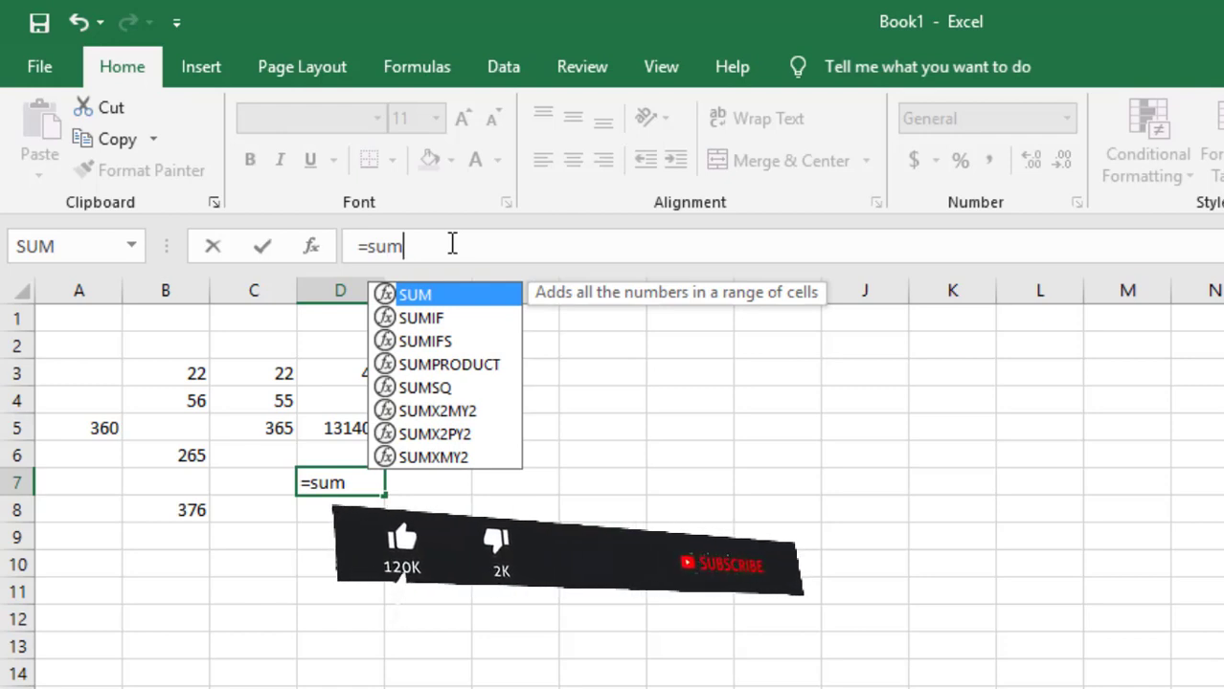
{"action": "type", "text": "("}
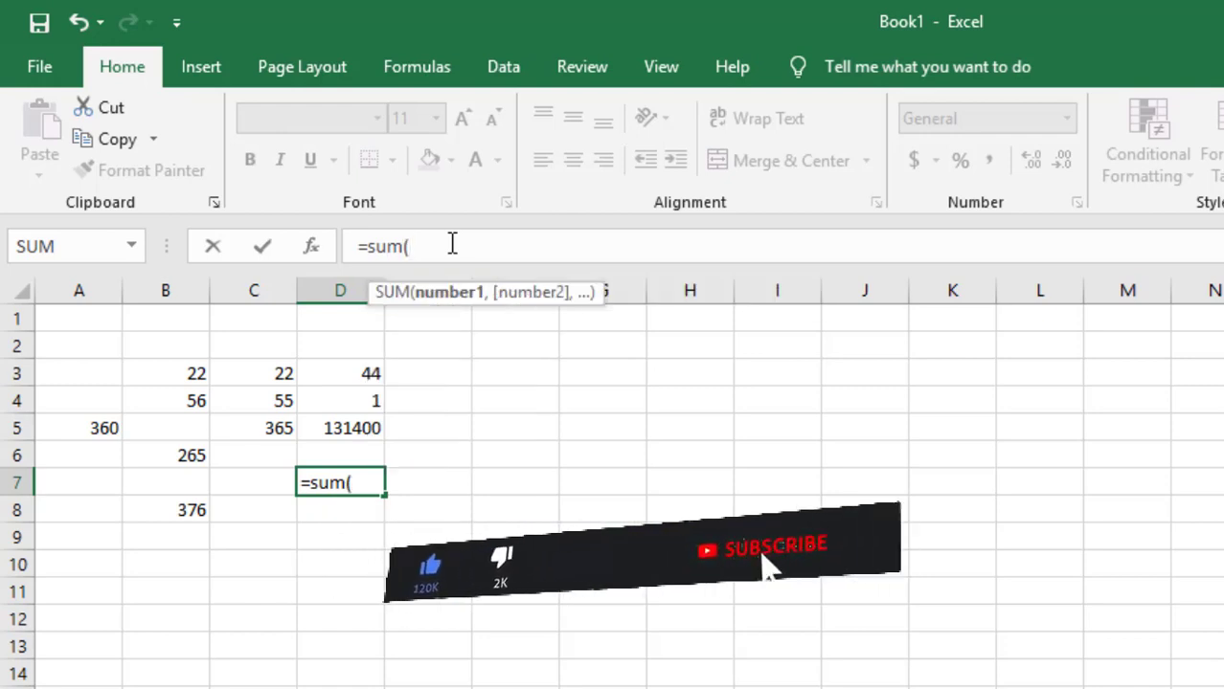
{"action": "left_click", "coordinate": [157, 461]}
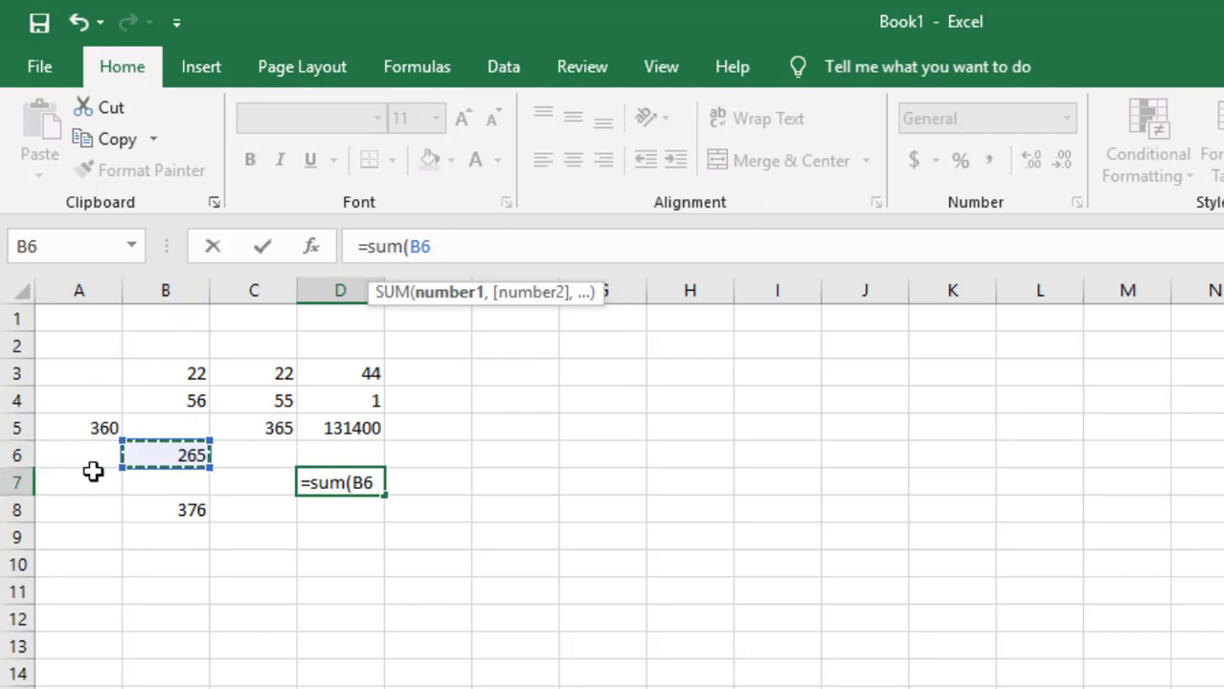
{"action": "type", "text": "/"}
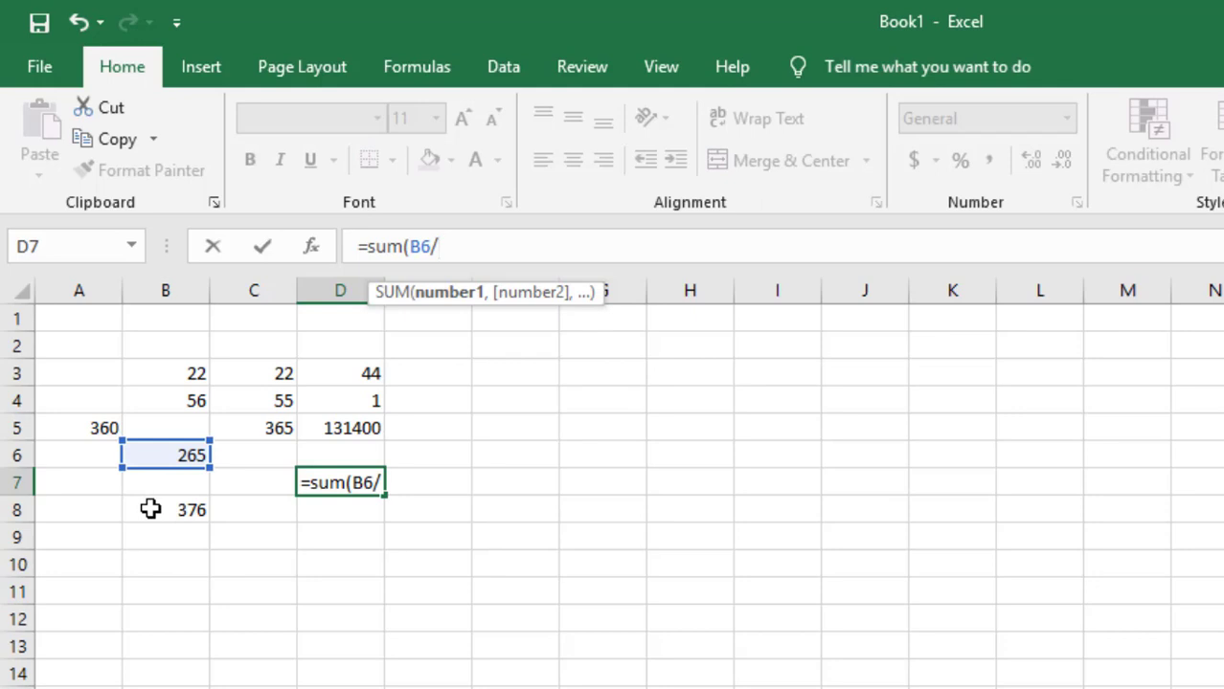
{"action": "left_click", "coordinate": [152, 508]}
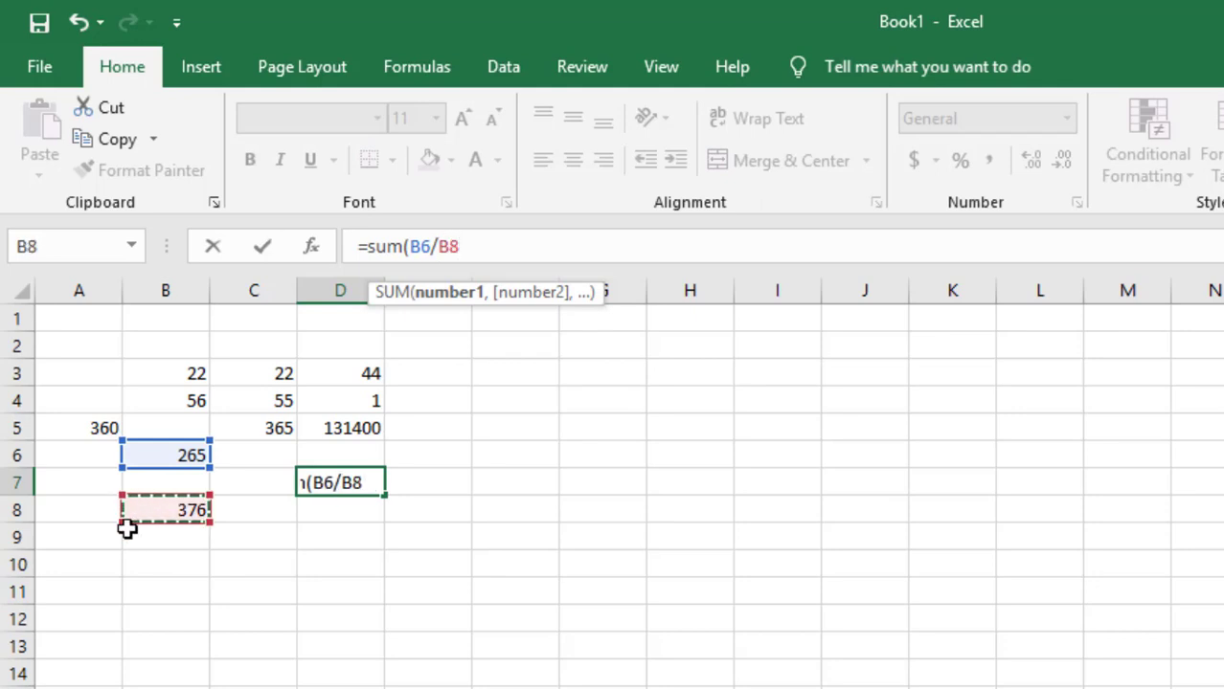
{"action": "type", "text": ")"}
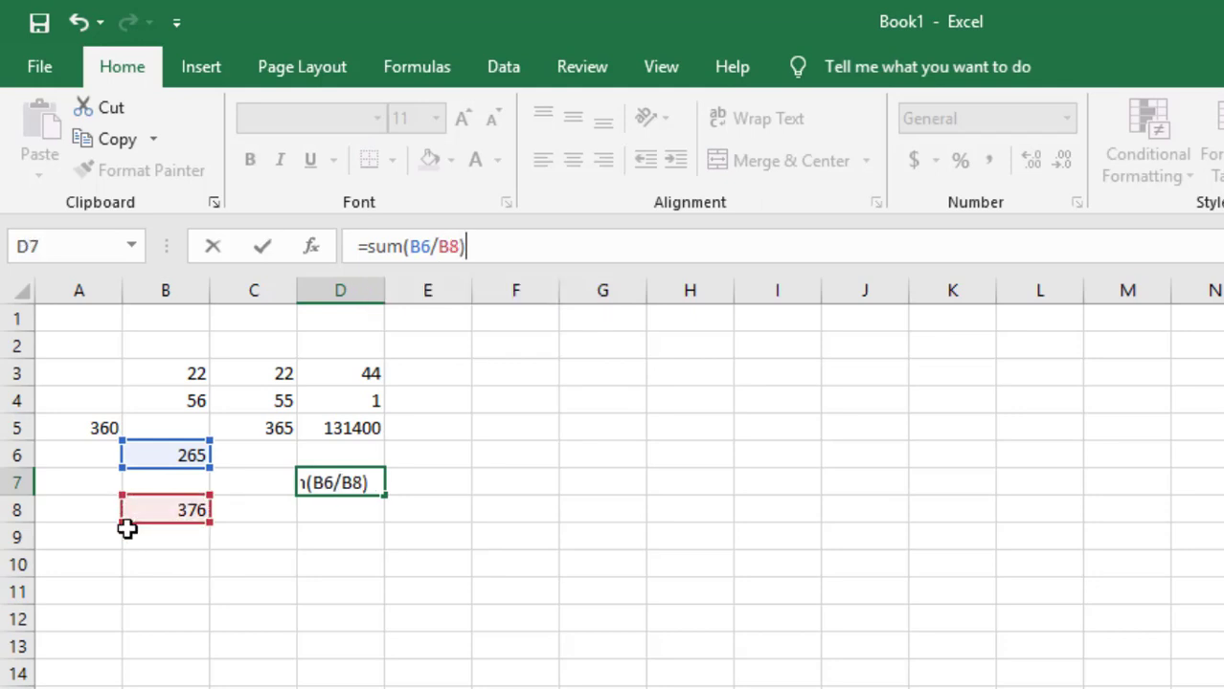
{"action": "key", "text": "Return"}
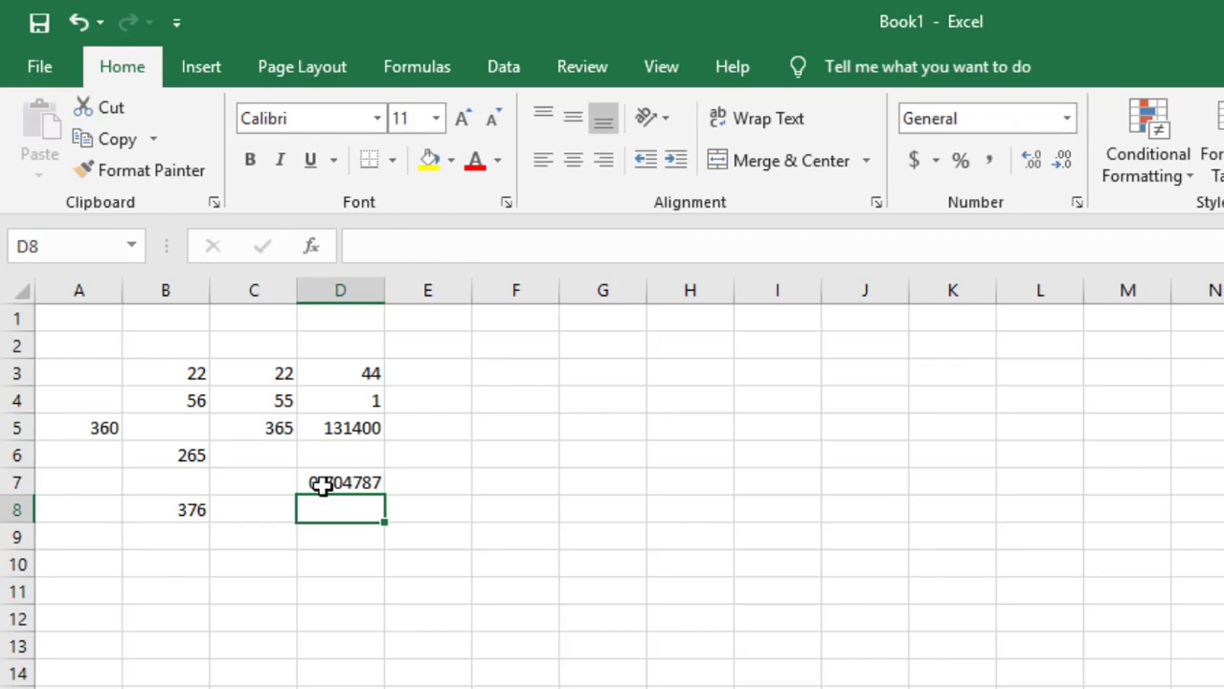
{"action": "left_click", "coordinate": [323, 483]}
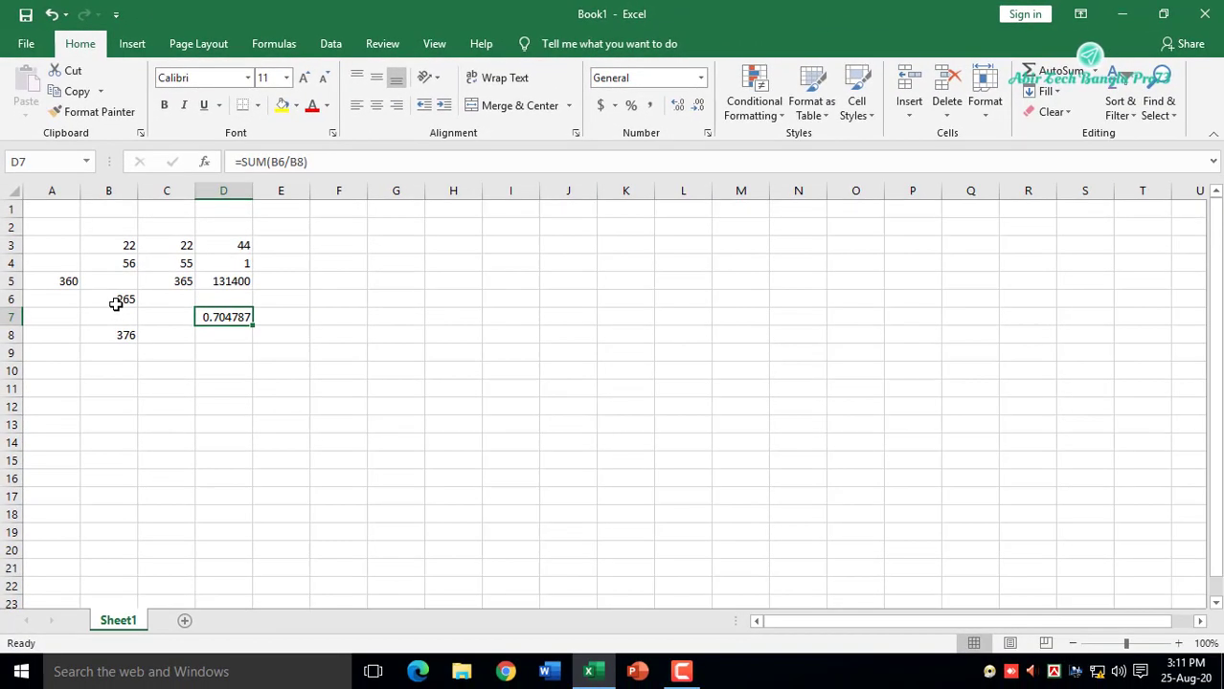
{"action": "left_click", "coordinate": [115, 304]}
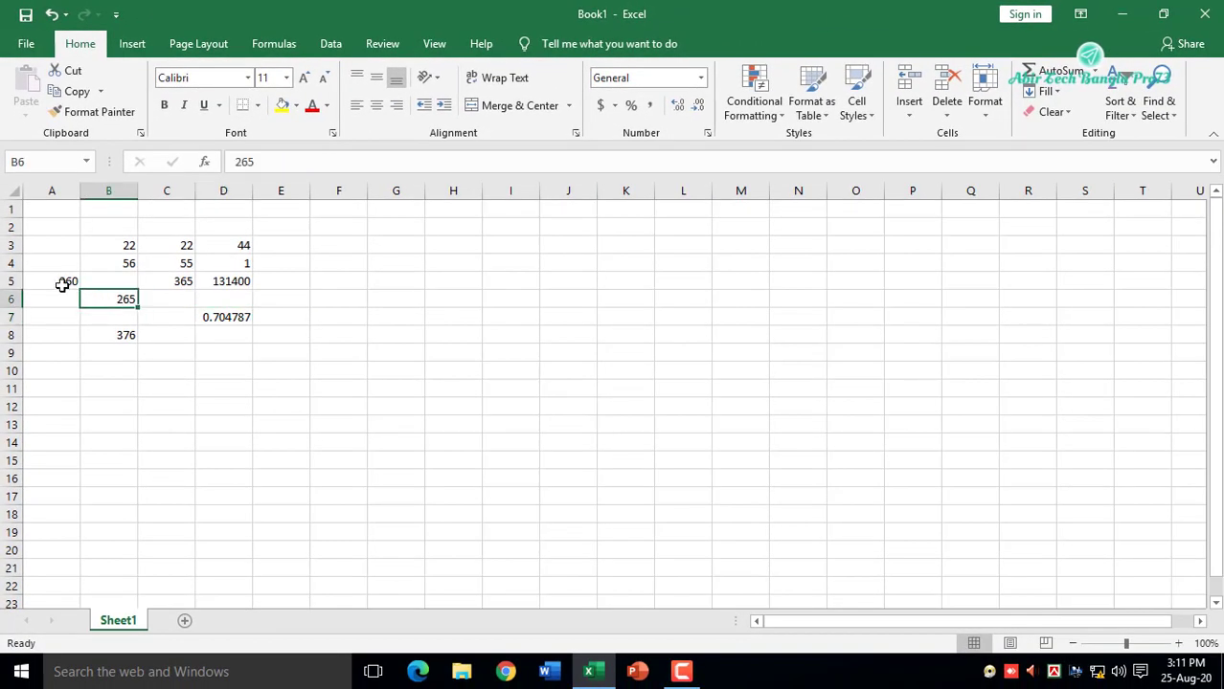
{"action": "left_click", "coordinate": [63, 280]}
{"action": "left_click", "coordinate": [121, 247]}
{"action": "left_click", "coordinate": [130, 265]}
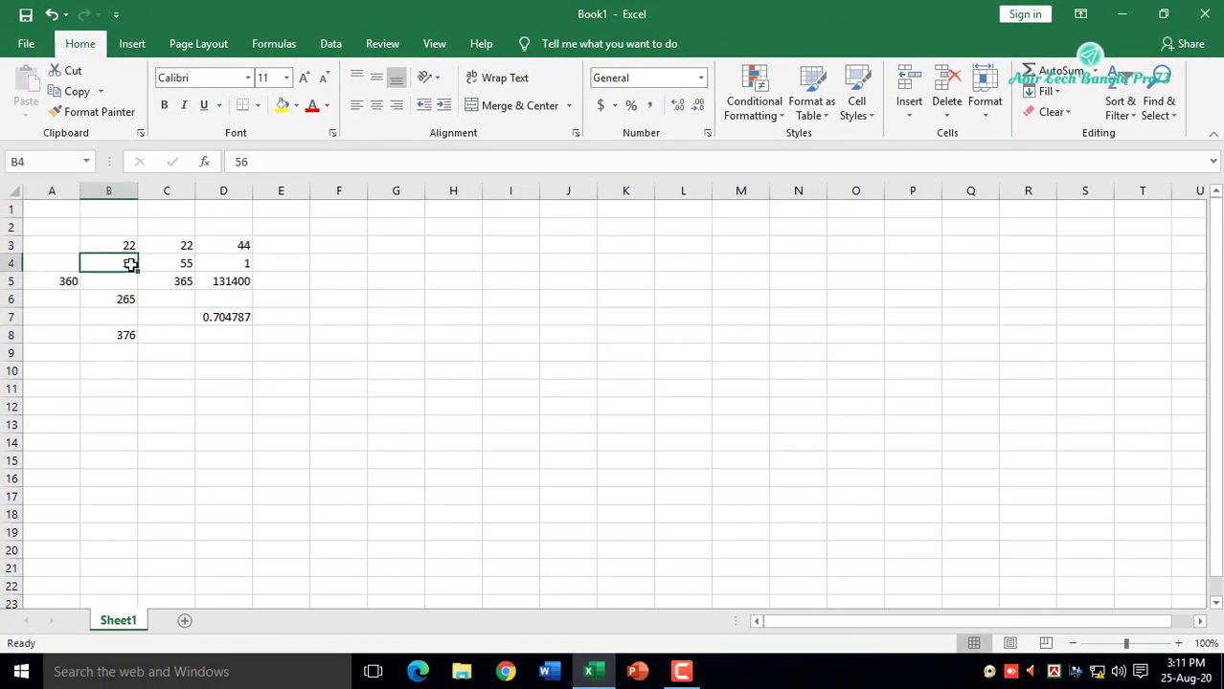
{"action": "left_click", "coordinate": [178, 248]}
{"action": "left_click", "coordinate": [180, 265]}
{"action": "left_click", "coordinate": [180, 280]}
{"action": "left_click", "coordinate": [221, 279]}
{"action": "left_click", "coordinate": [231, 261]}
{"action": "left_click", "coordinate": [229, 245]}
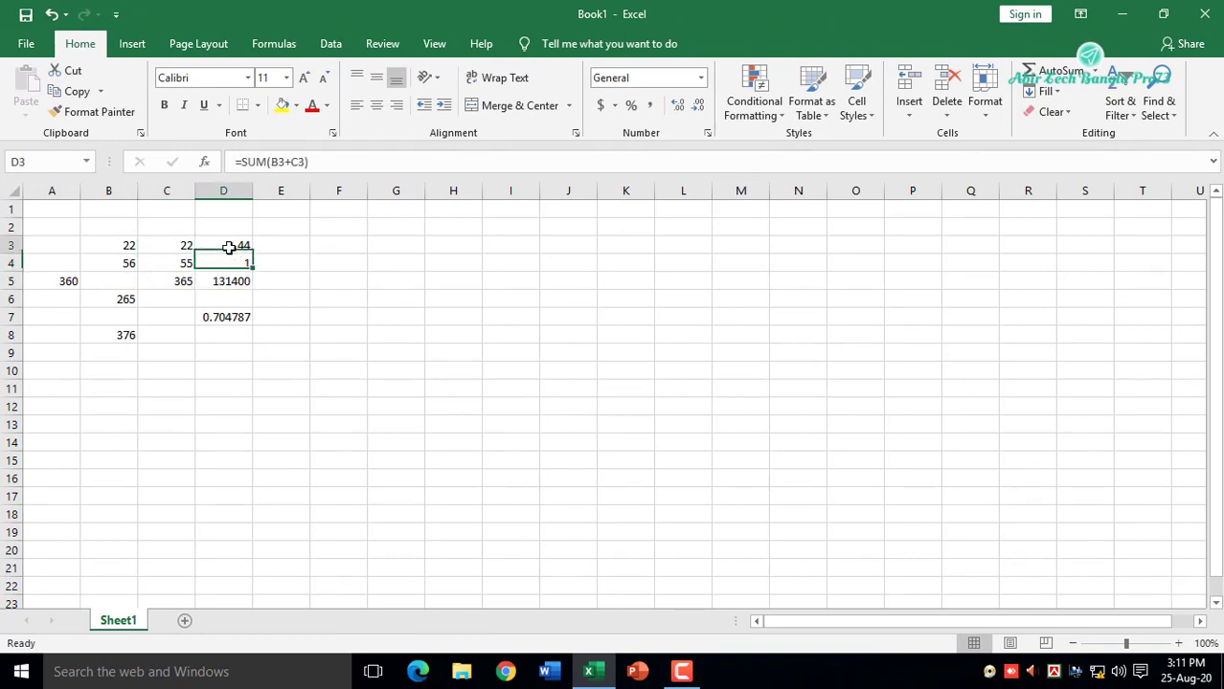
{"action": "left_click", "coordinate": [454, 274]}
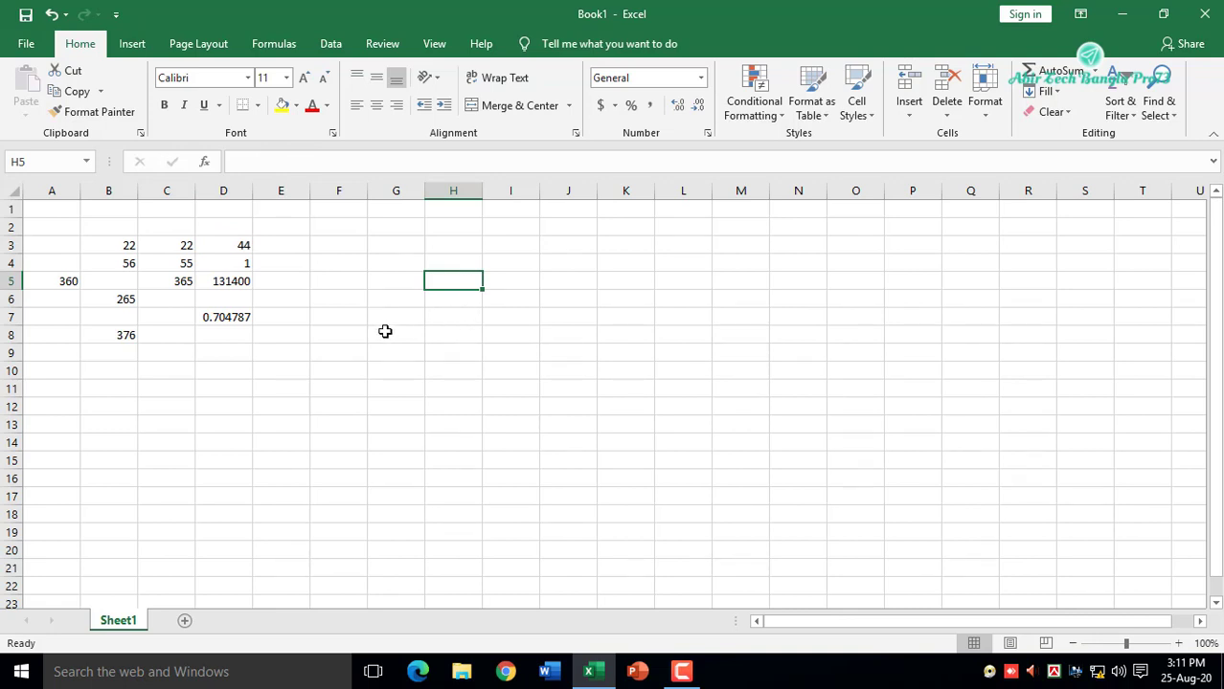
Enter 22 in H5 and 22 in I5
{"action": "type", "text": "22"}
{"action": "key", "text": "Tab"}
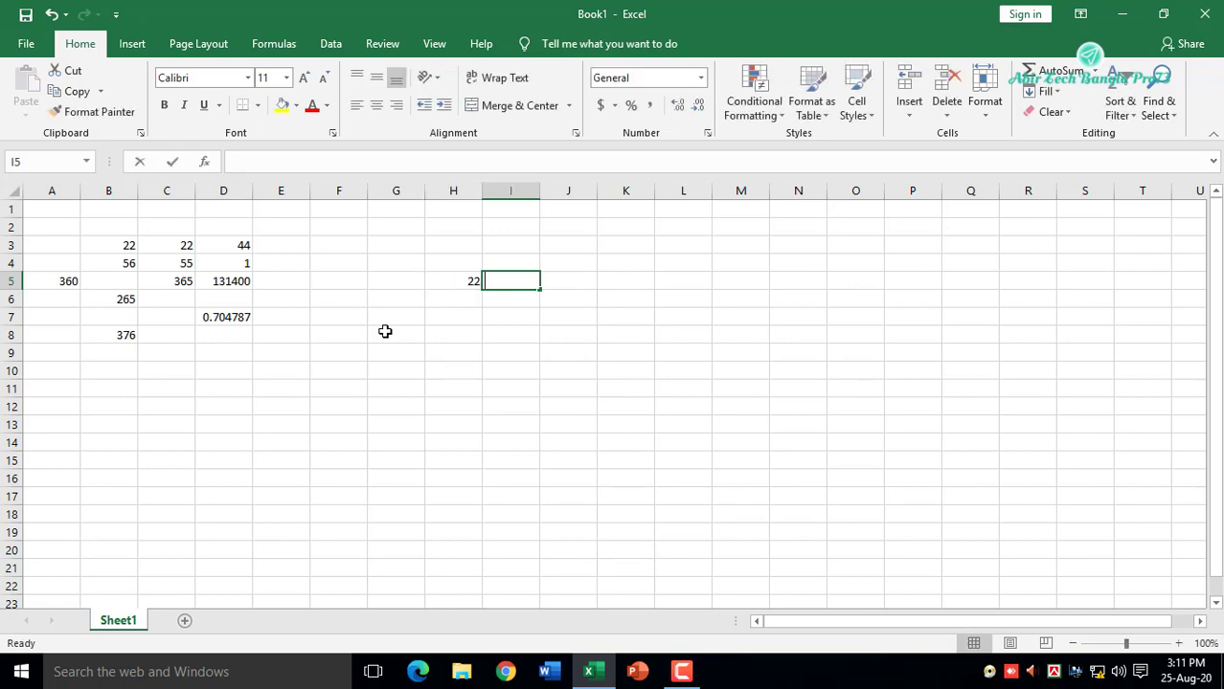
{"action": "type", "text": "22"}
{"action": "key", "text": "Tab"}
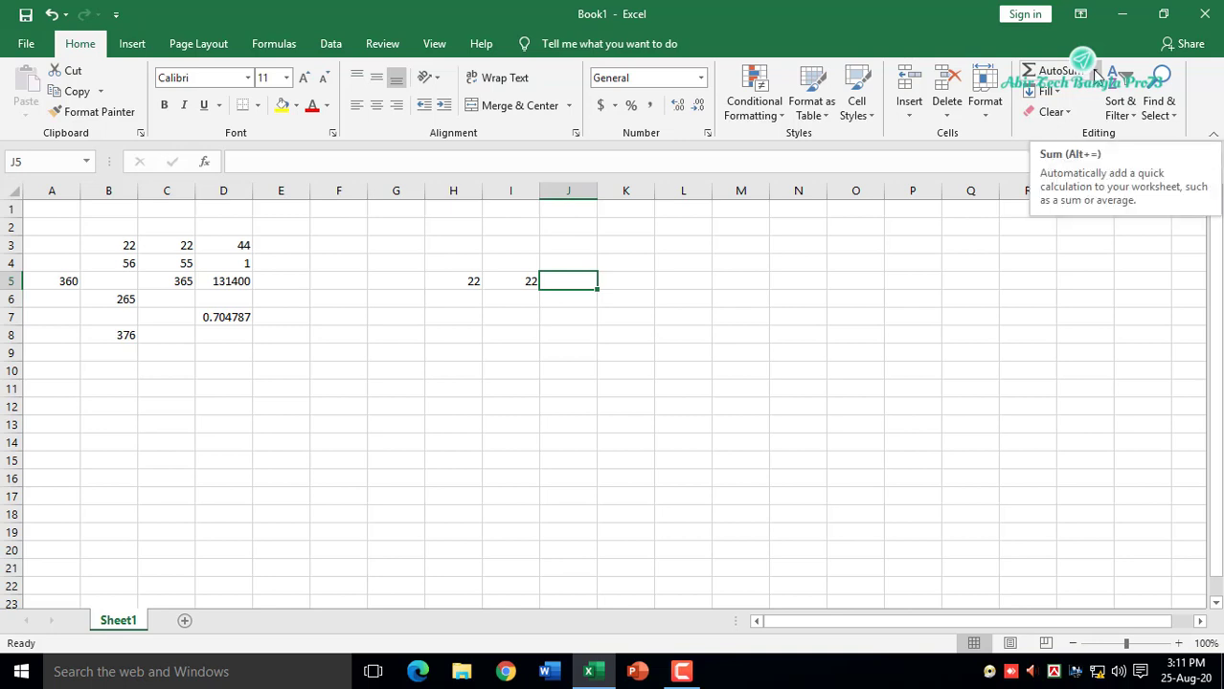
Total them in J5 with AutoSum =SUM(H5:I5), showing 44
{"action": "left_click", "coordinate": [1098, 75]}
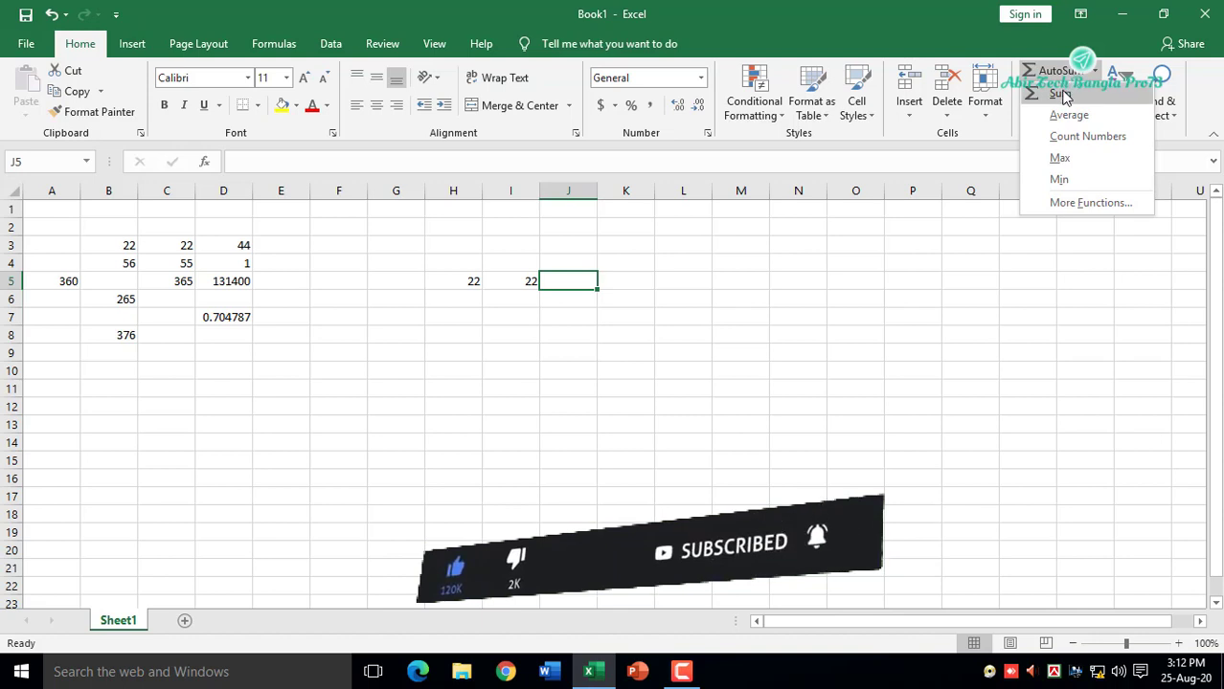
{"action": "key", "text": "Escape"}
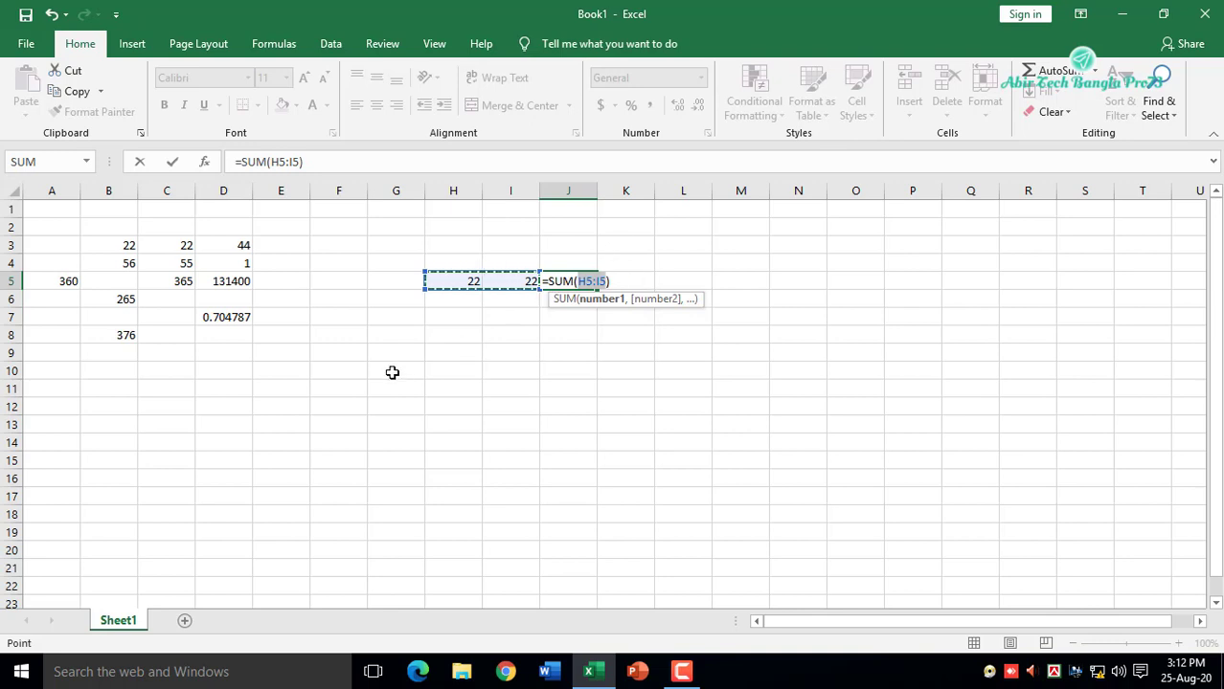
{"action": "key", "text": "Return"}
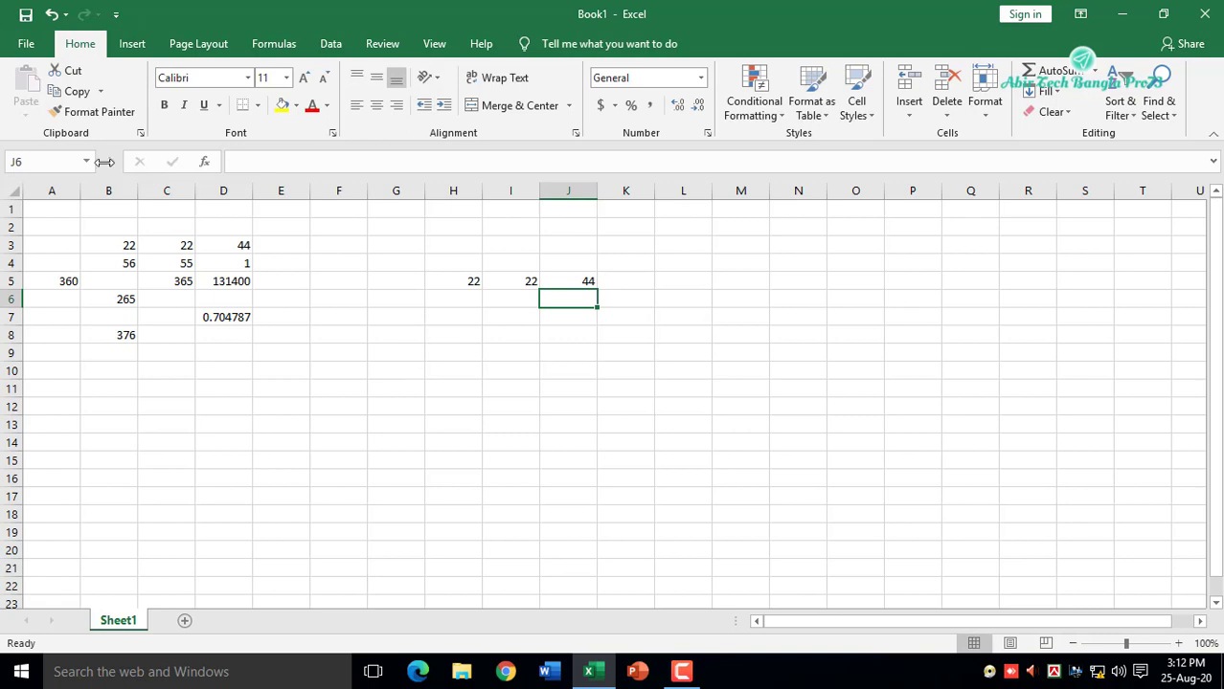
Enter 55 in H7 and 59 in I7
{"action": "left_click", "coordinate": [446, 325]}
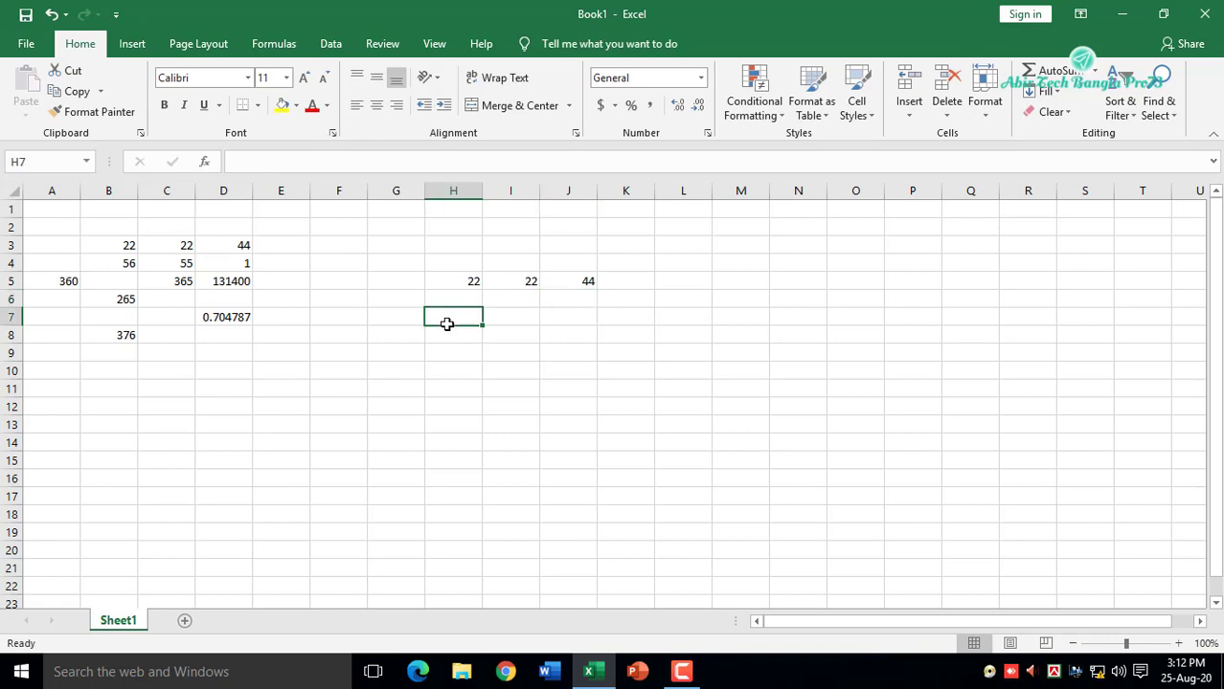
{"action": "type", "text": "55"}
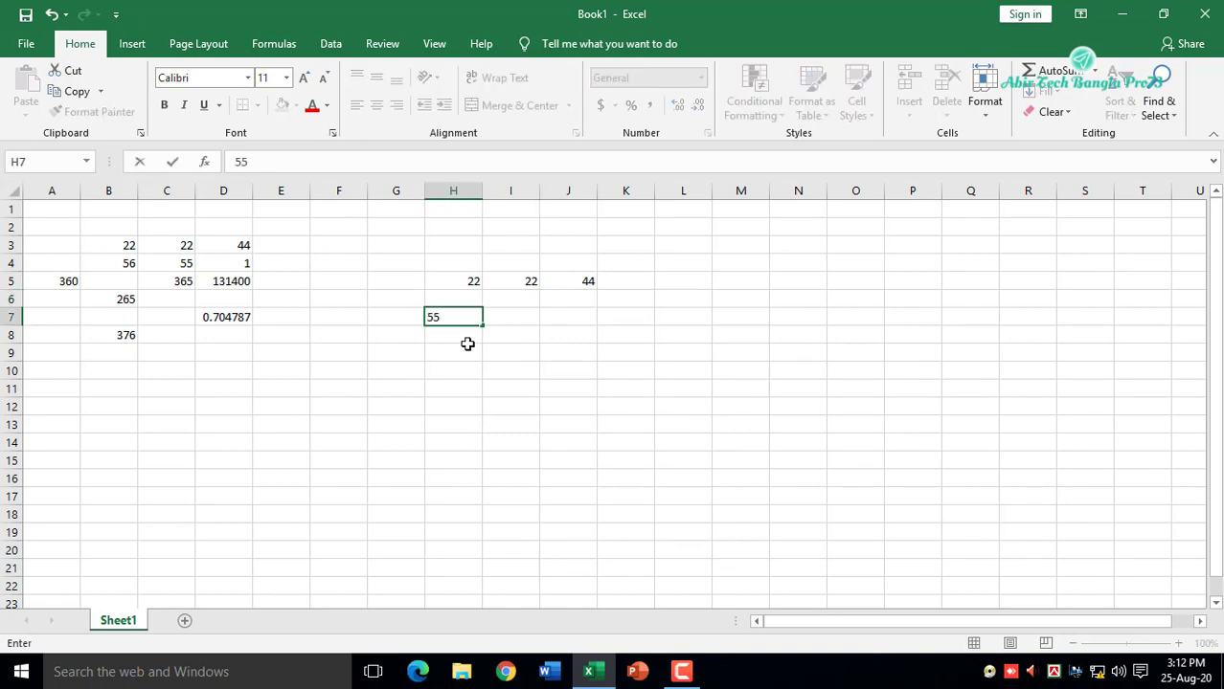
{"action": "key", "text": "Tab"}
{"action": "type", "text": "5"}
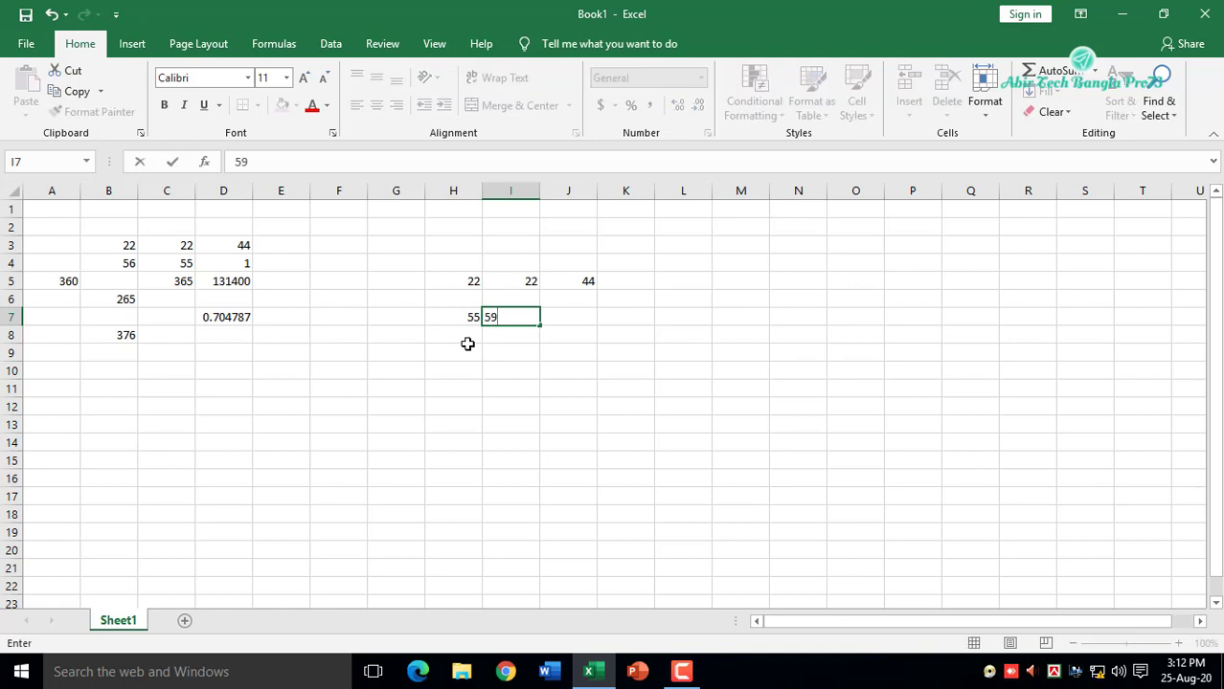
{"action": "key", "text": "Tab"}
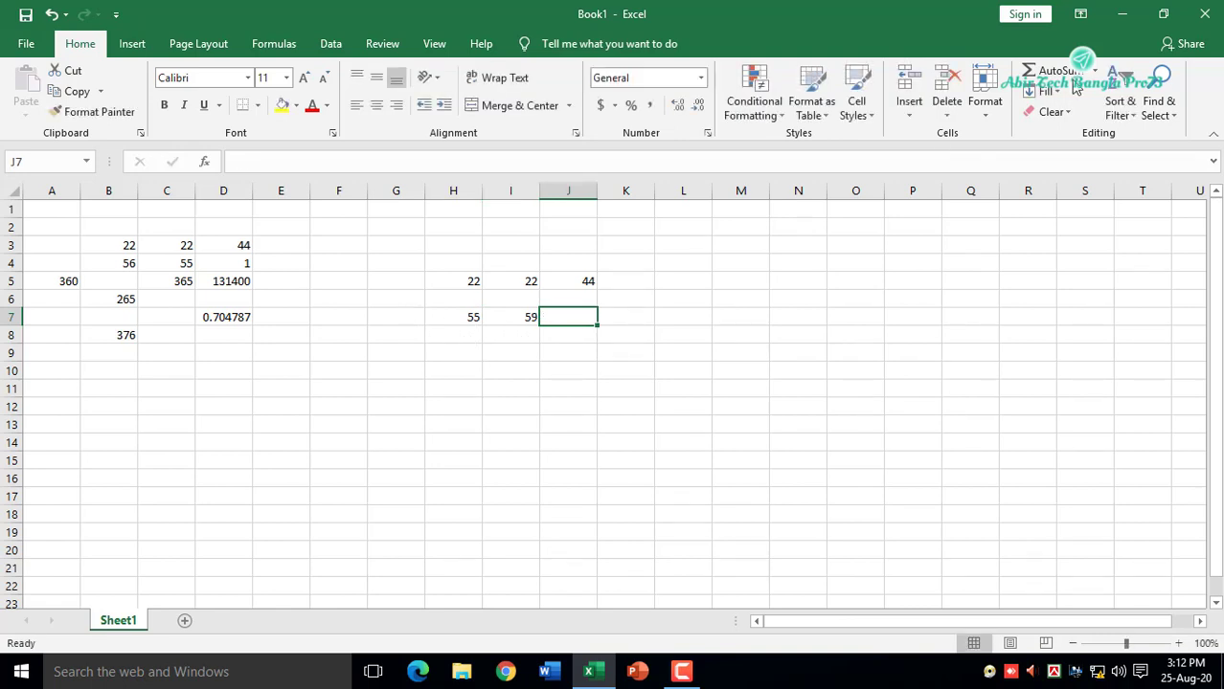
Browse AutoSum's More Functions list, then cancel Insert Function without inserting anything
{"action": "left_click", "coordinate": [1094, 71]}
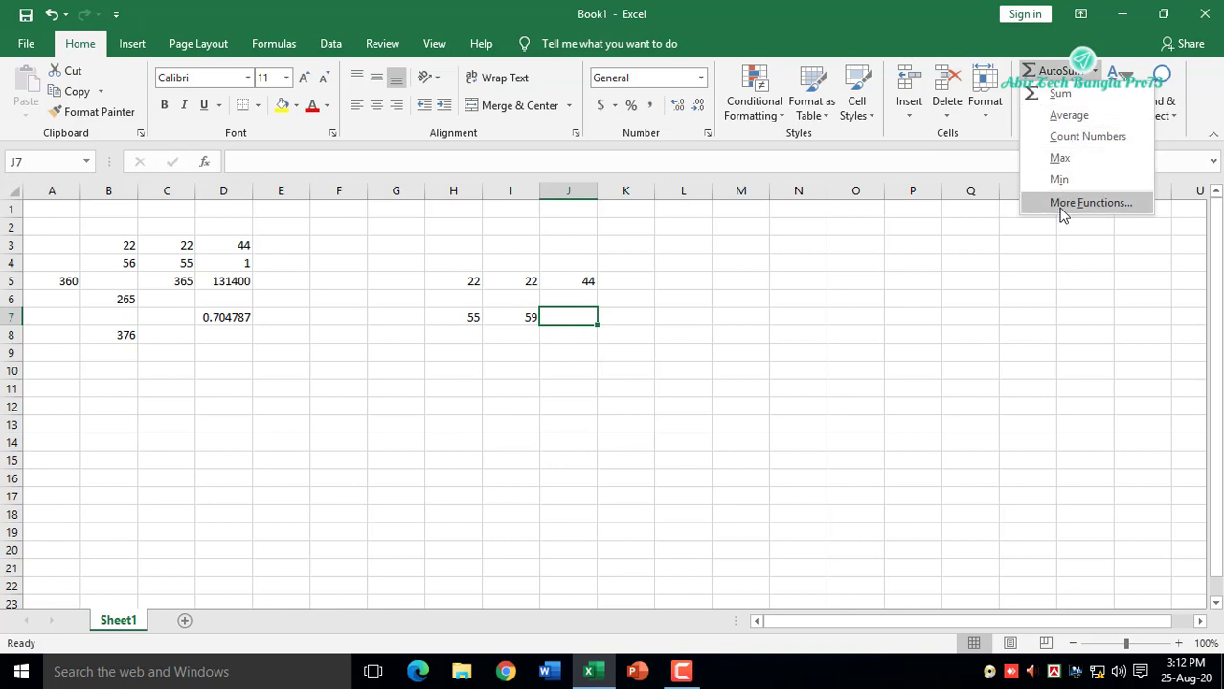
{"action": "left_click", "coordinate": [1089, 203]}
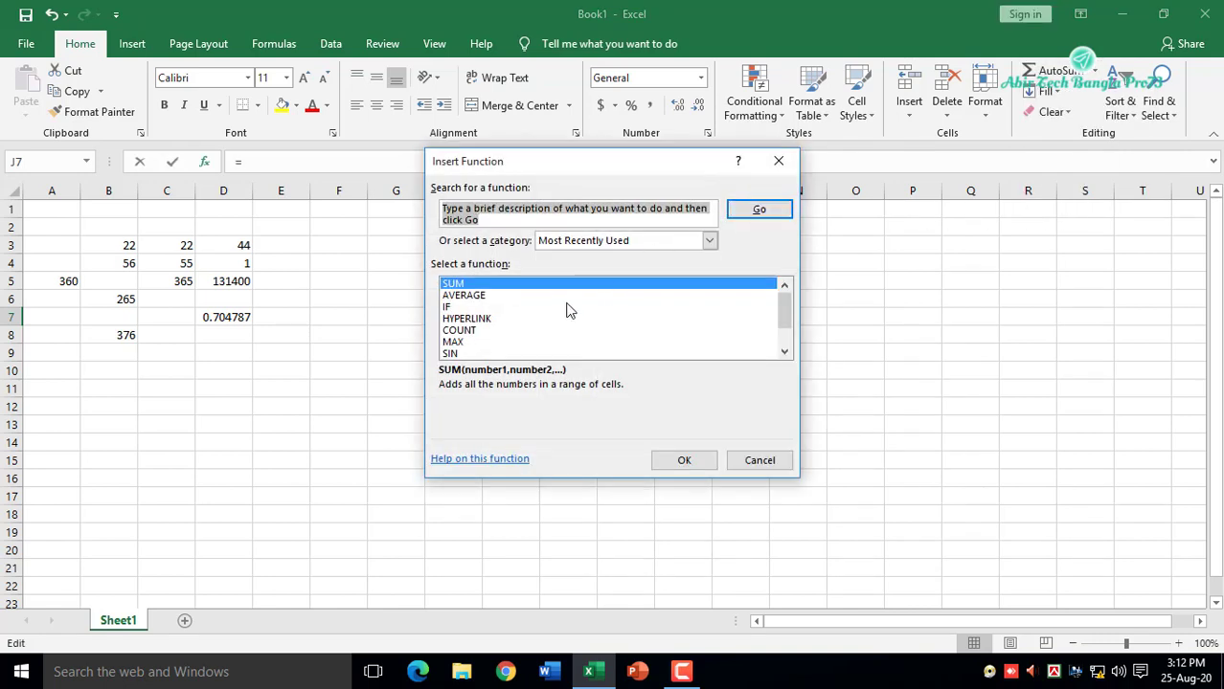
{"action": "scroll", "coordinate": [566, 310], "scroll_direction": "down", "scroll_amount": 1}
{"action": "scroll", "coordinate": [468, 356], "scroll_direction": "up", "scroll_amount": 1}
{"action": "left_click", "coordinate": [760, 460]}
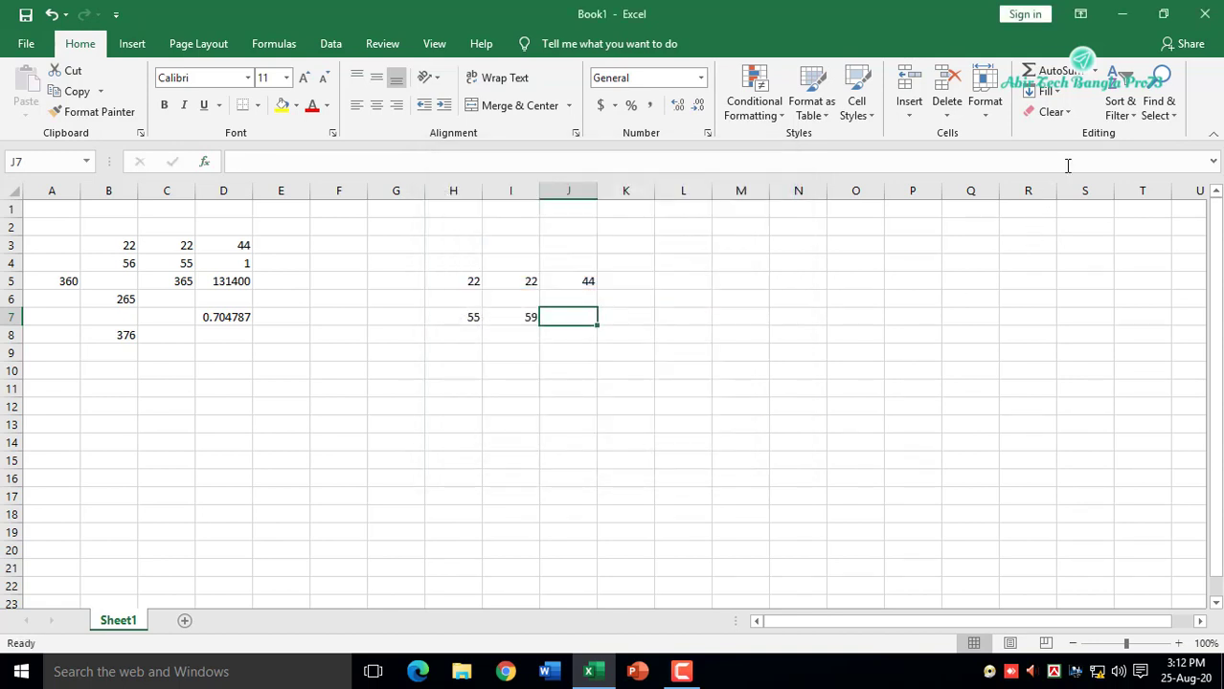
Use AutoSum Average to put =AVERAGE(H7:I7) in J7, showing 57
{"action": "left_click", "coordinate": [1093, 73]}
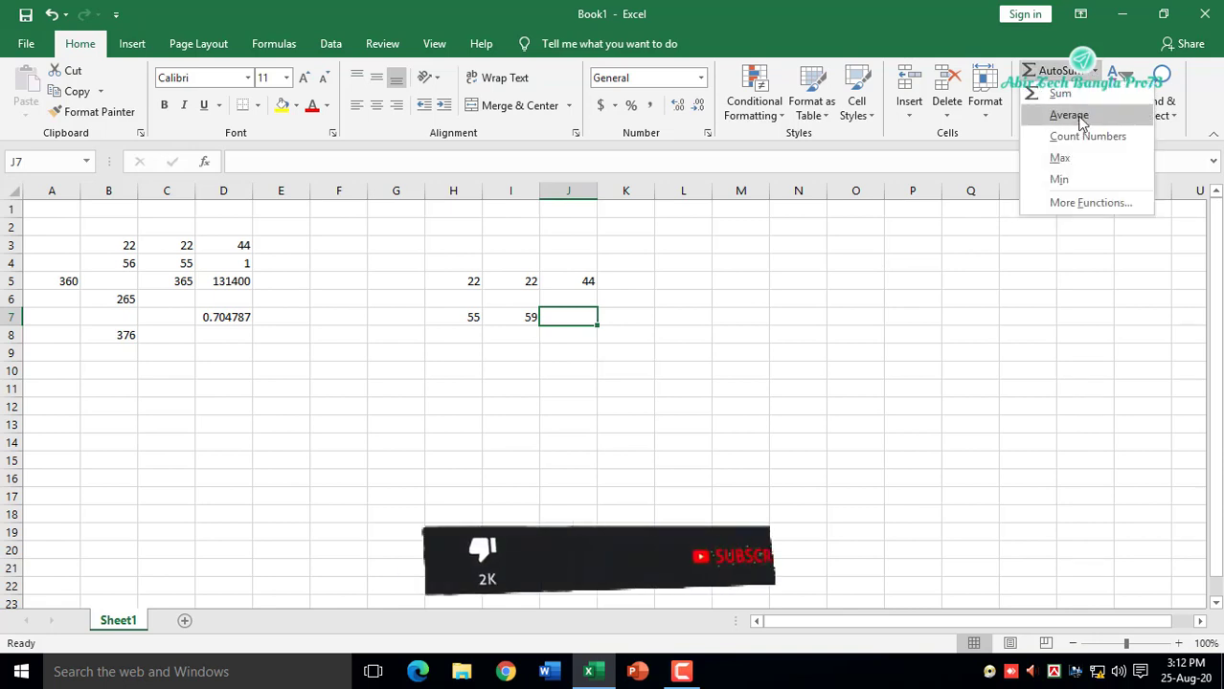
{"action": "left_click", "coordinate": [1069, 116]}
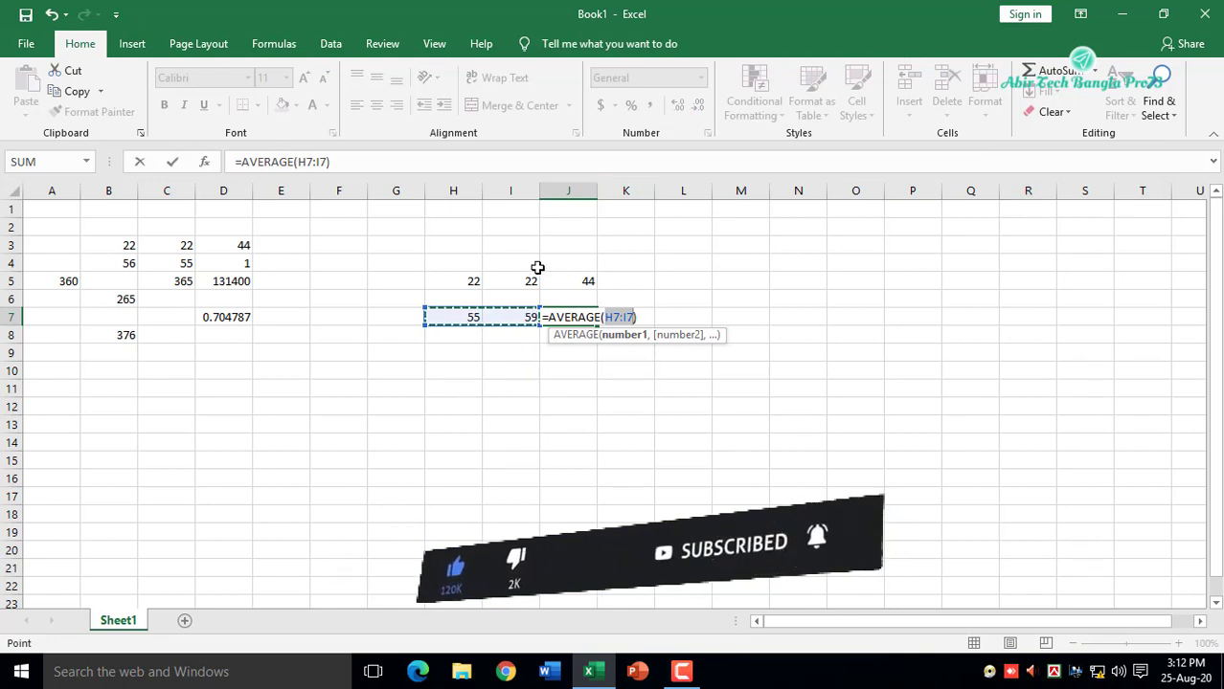
{"action": "key", "text": "Return"}
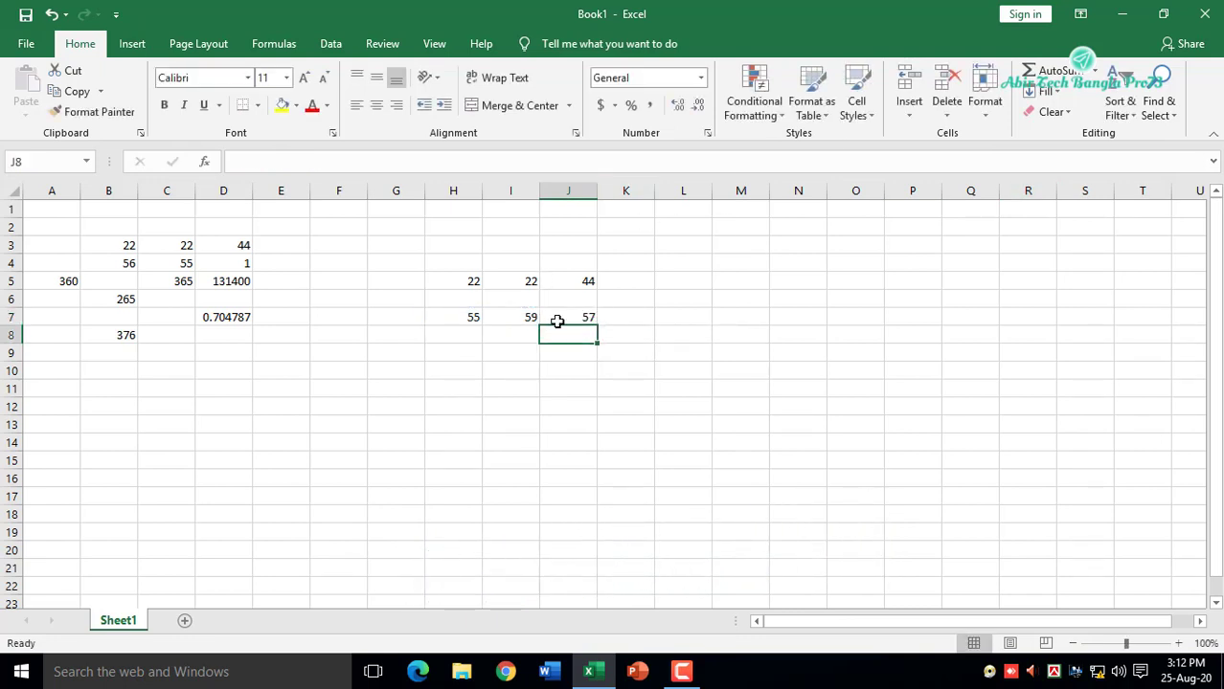
Review H7, I7 and J7's formula, then close Book1 without saving
{"action": "left_click", "coordinate": [557, 321]}
{"action": "left_click", "coordinate": [493, 322]}
{"action": "left_click", "coordinate": [459, 322]}
{"action": "left_click", "coordinate": [505, 322]}
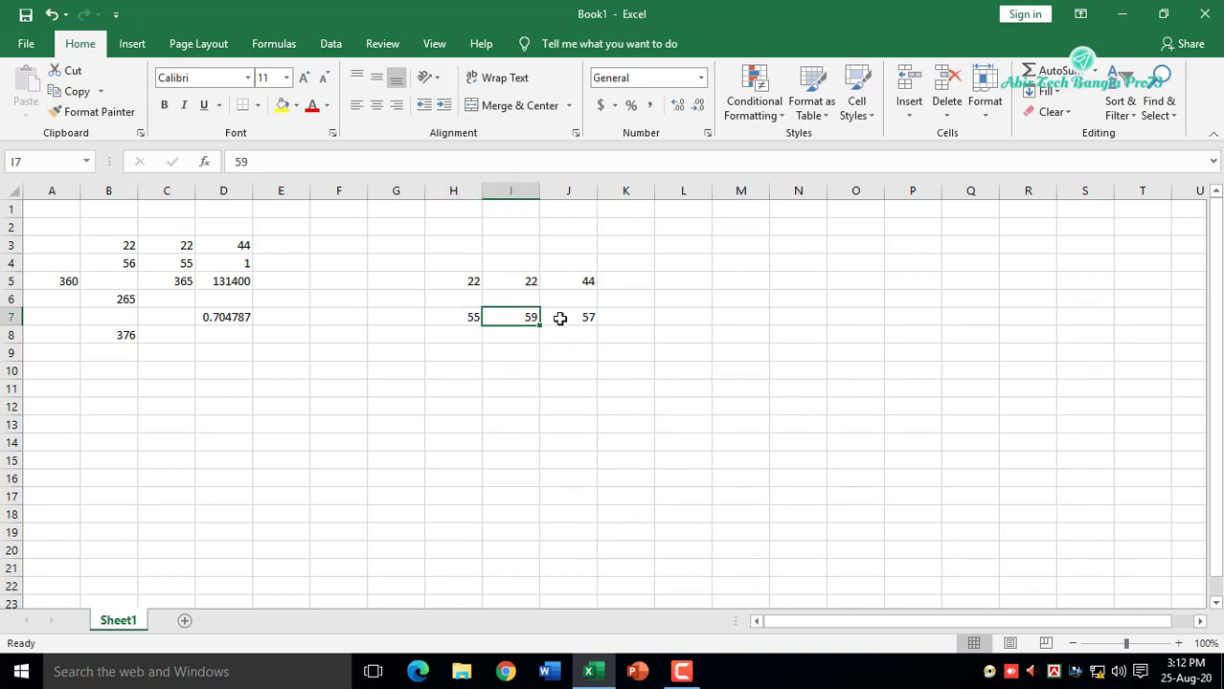
{"action": "left_click", "coordinate": [556, 321]}
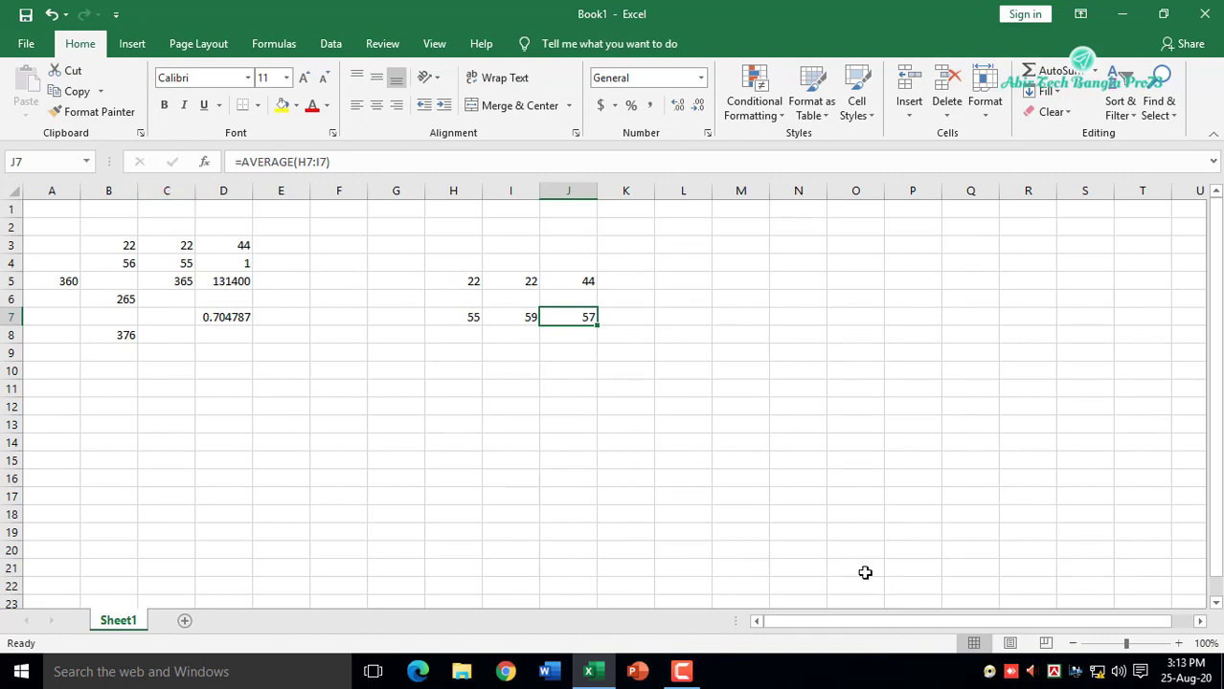
{"action": "left_click", "coordinate": [1204, 13]}
{"action": "left_click", "coordinate": [606, 357]}
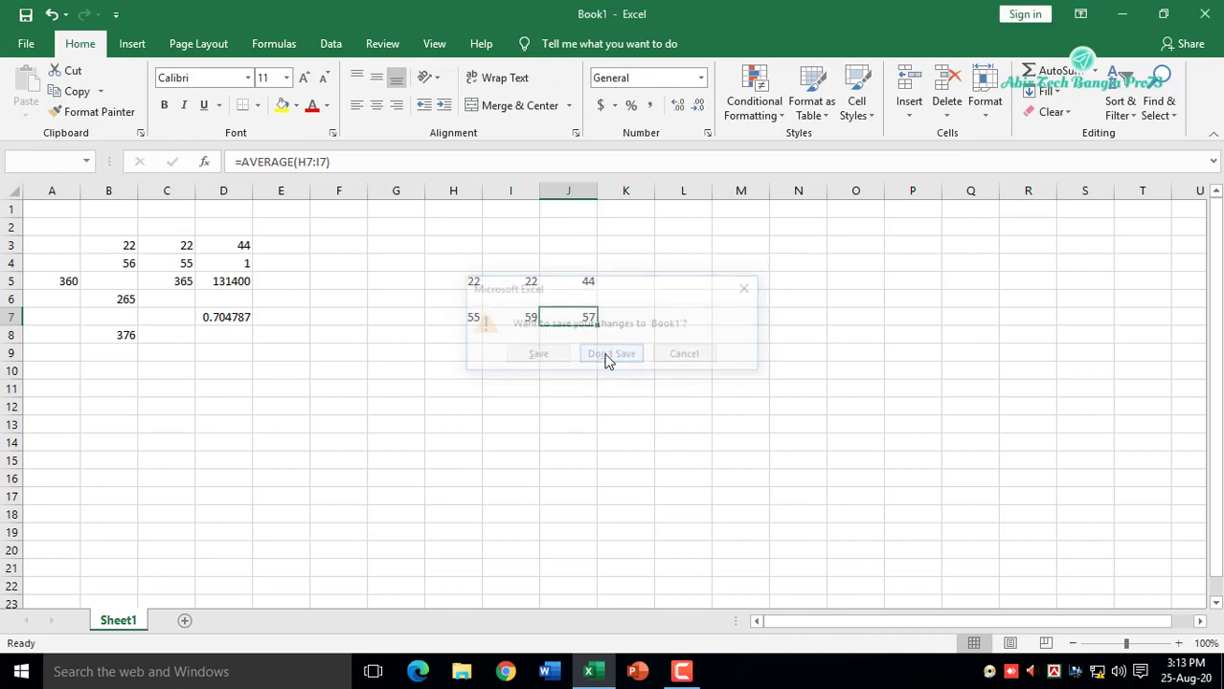